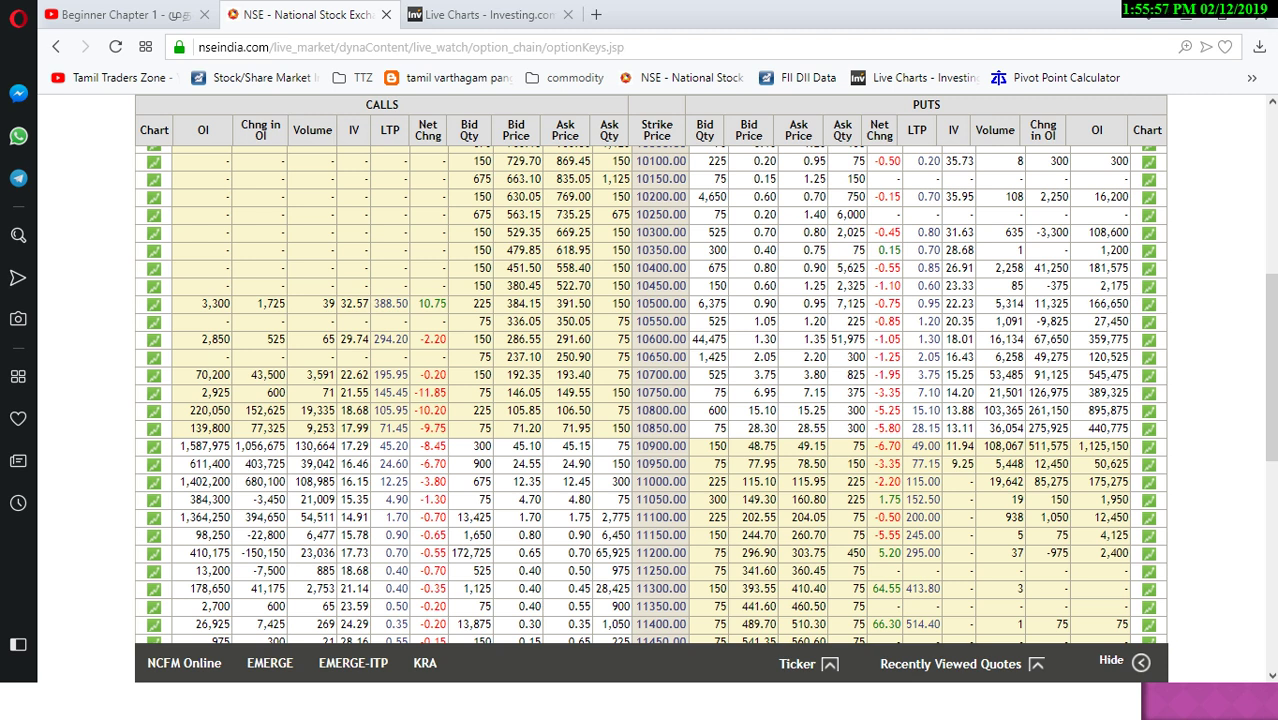
scroll(657, 450, "up", 2)
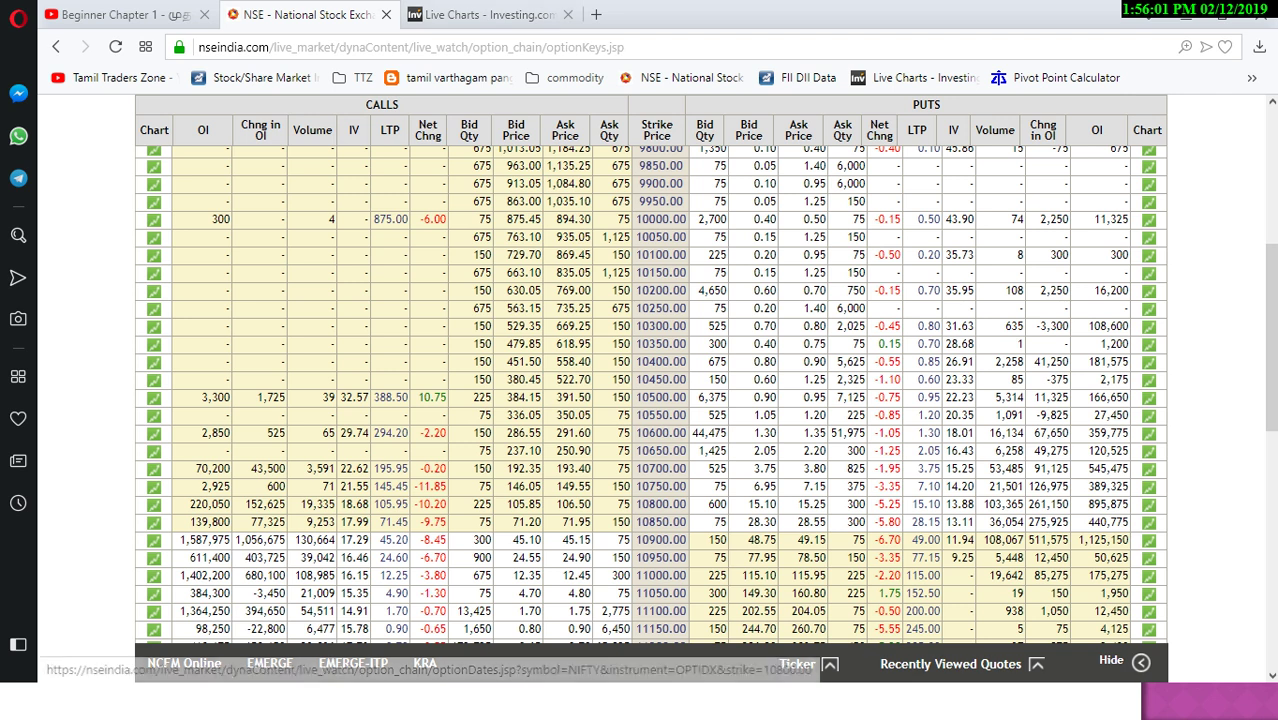
scroll(657, 450, "down", 2)
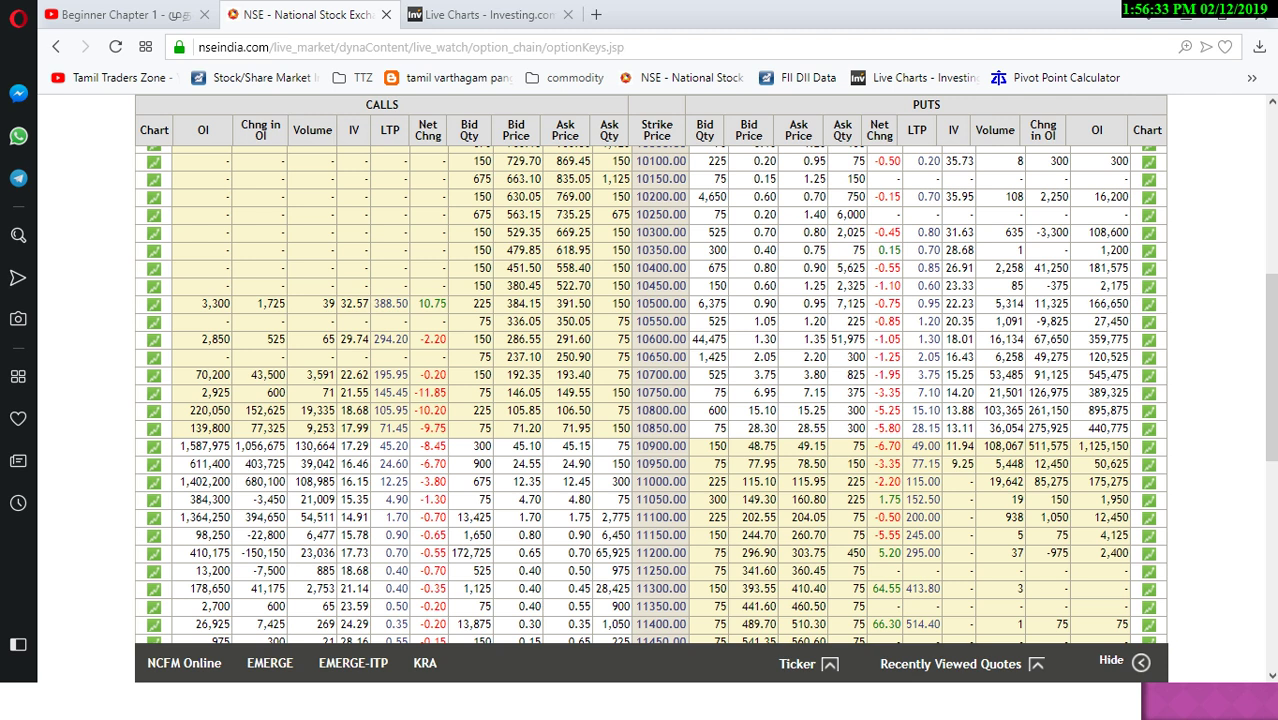
Switch to the MyLeads workbook in Excel and insert a new blank worksheet
key("alt+Tab")
key("Tab")
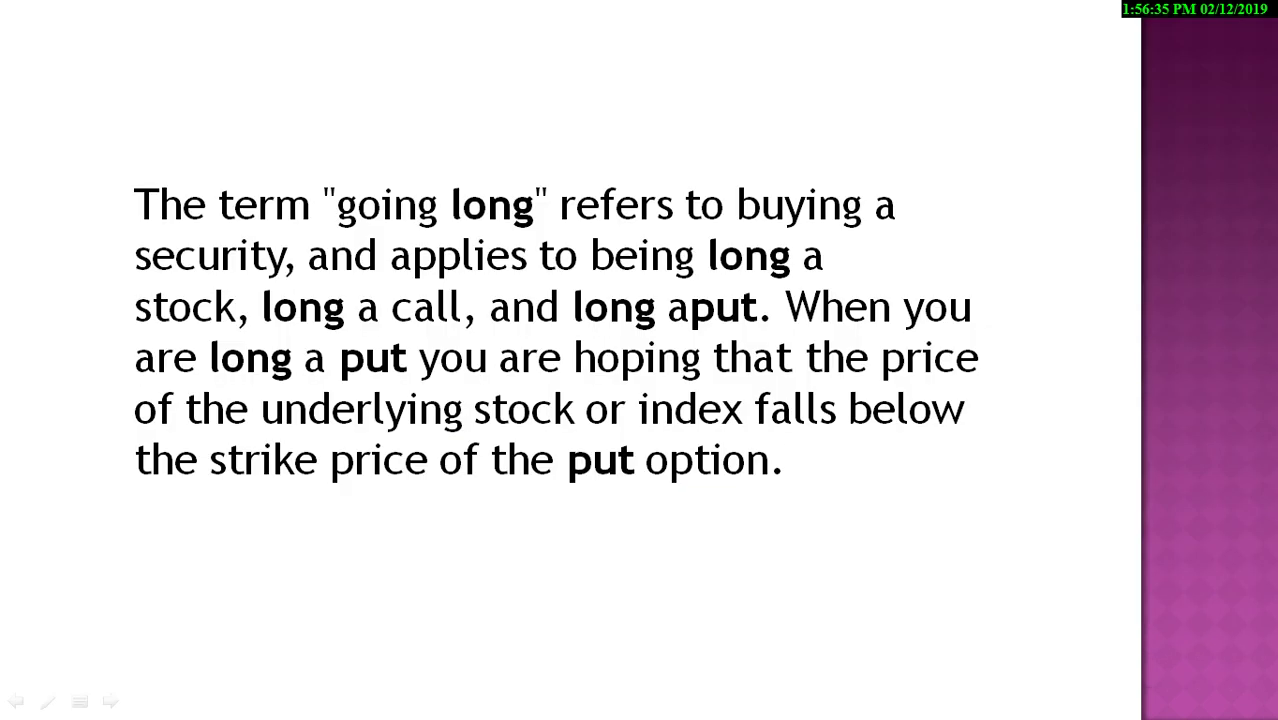
key("alt+Tab")
key("Tab")
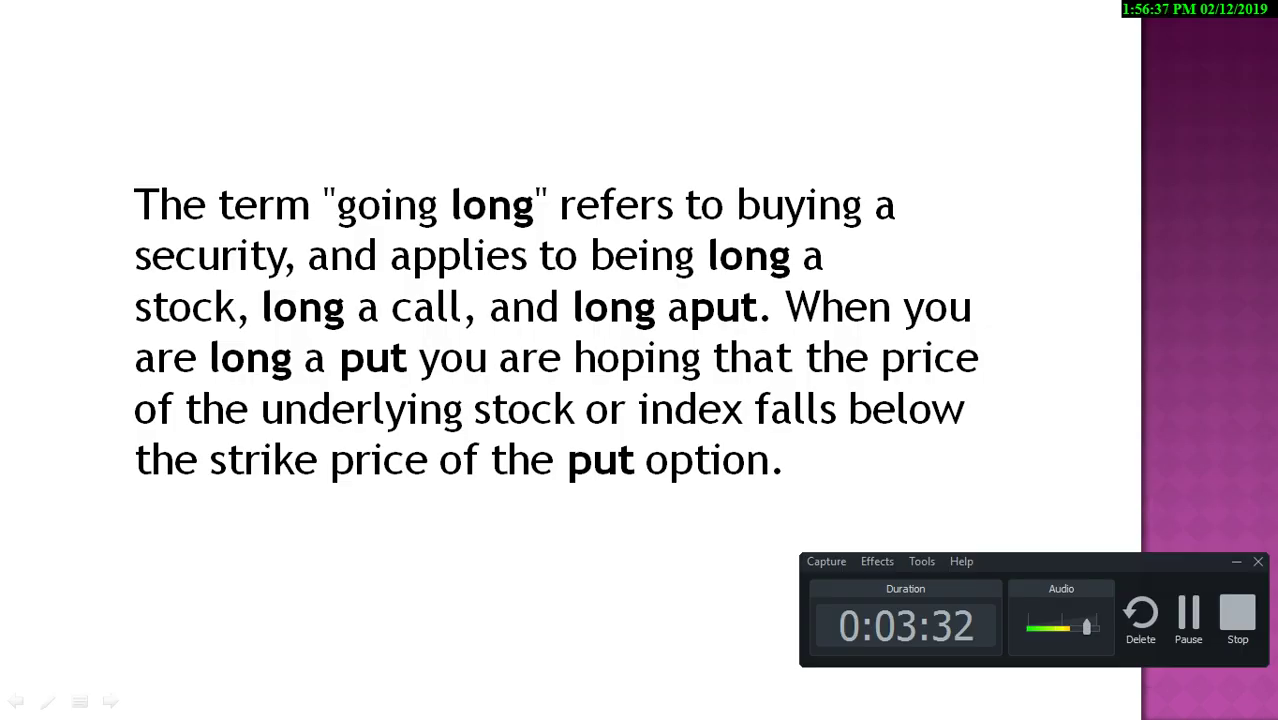
key("alt+Tab")
key("Tab")
key("Tab")
key("Tab")
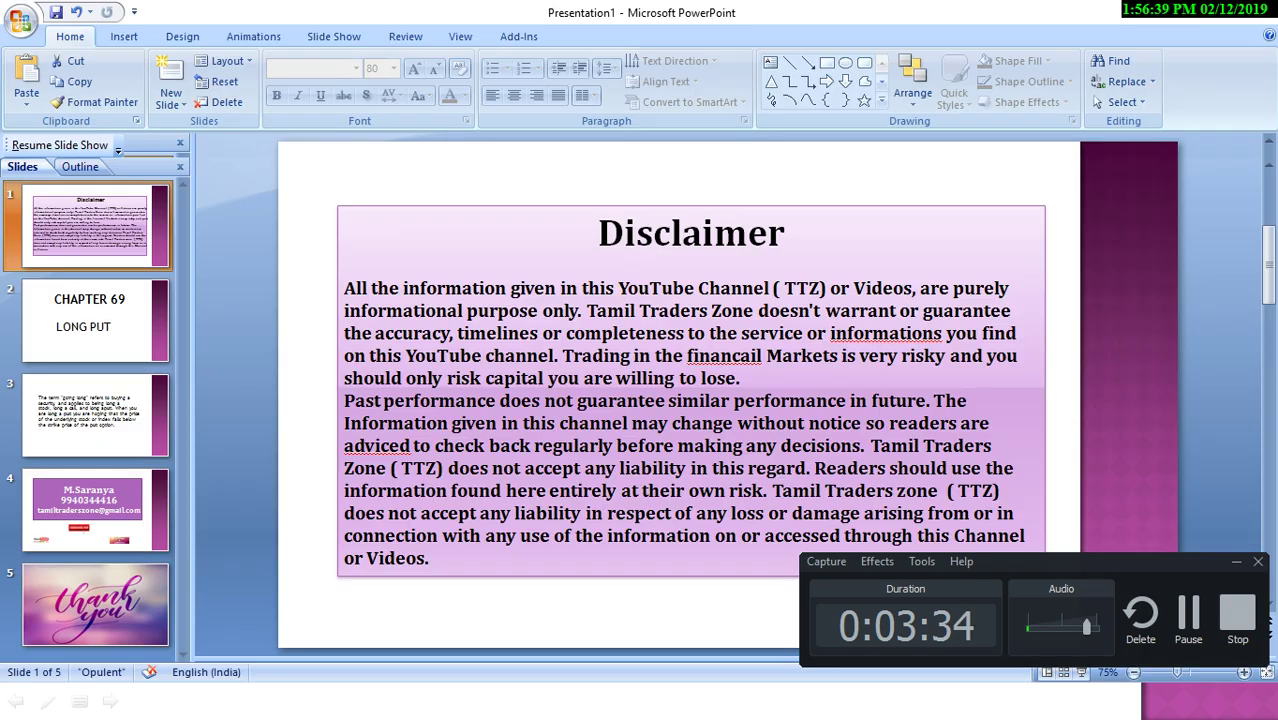
key("super+d")
key("alt+Tab")
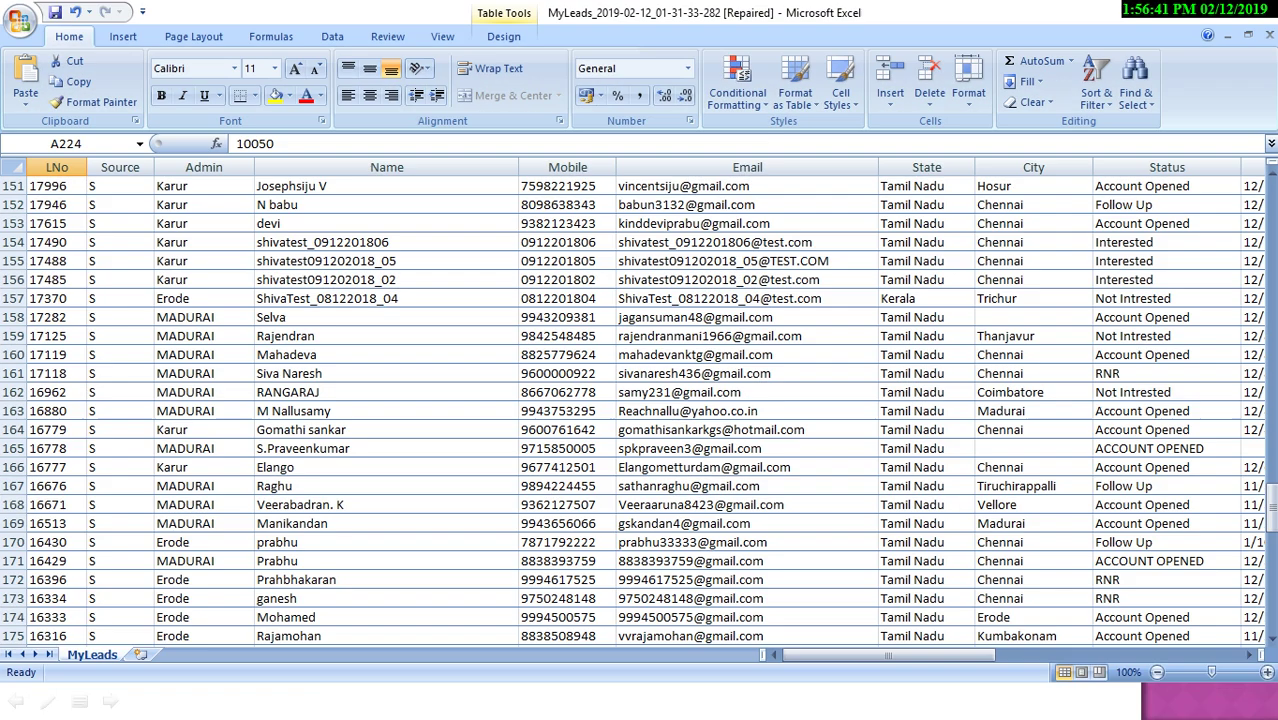
key("shift+F11")
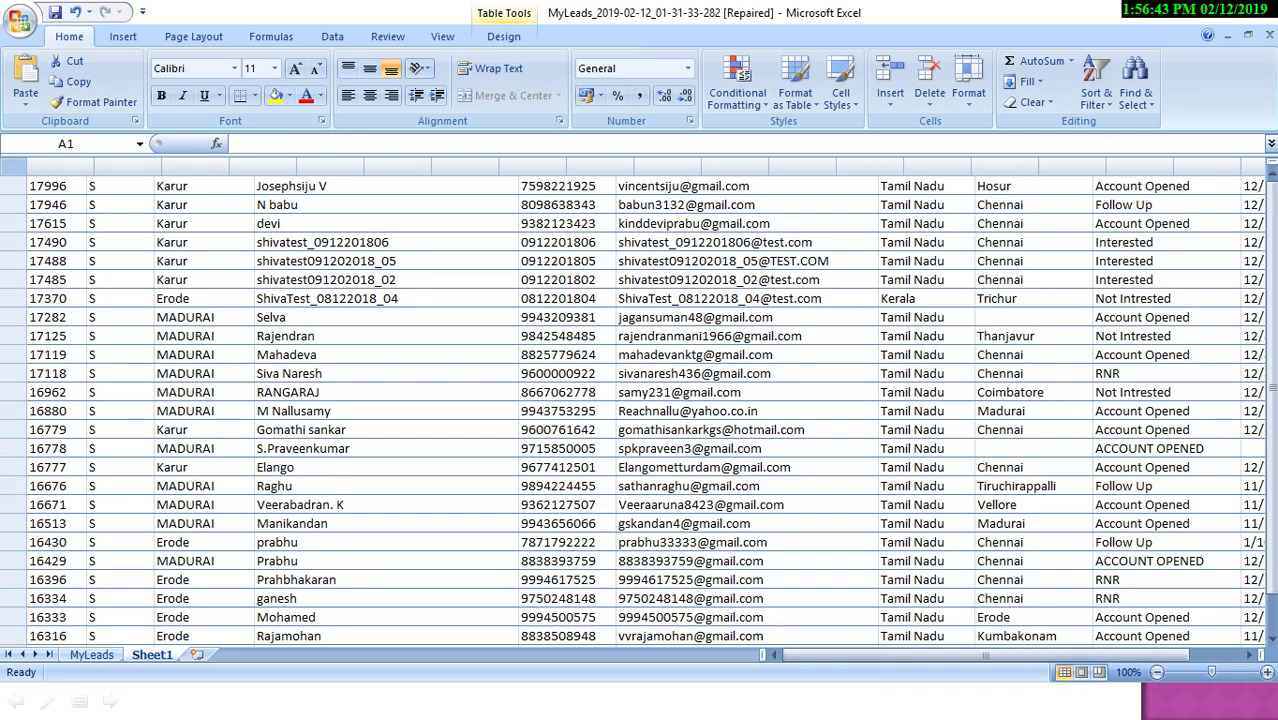
Enter the label Nifty 50 in cell E4 and the value 10900 in F4
left_click(330, 242)
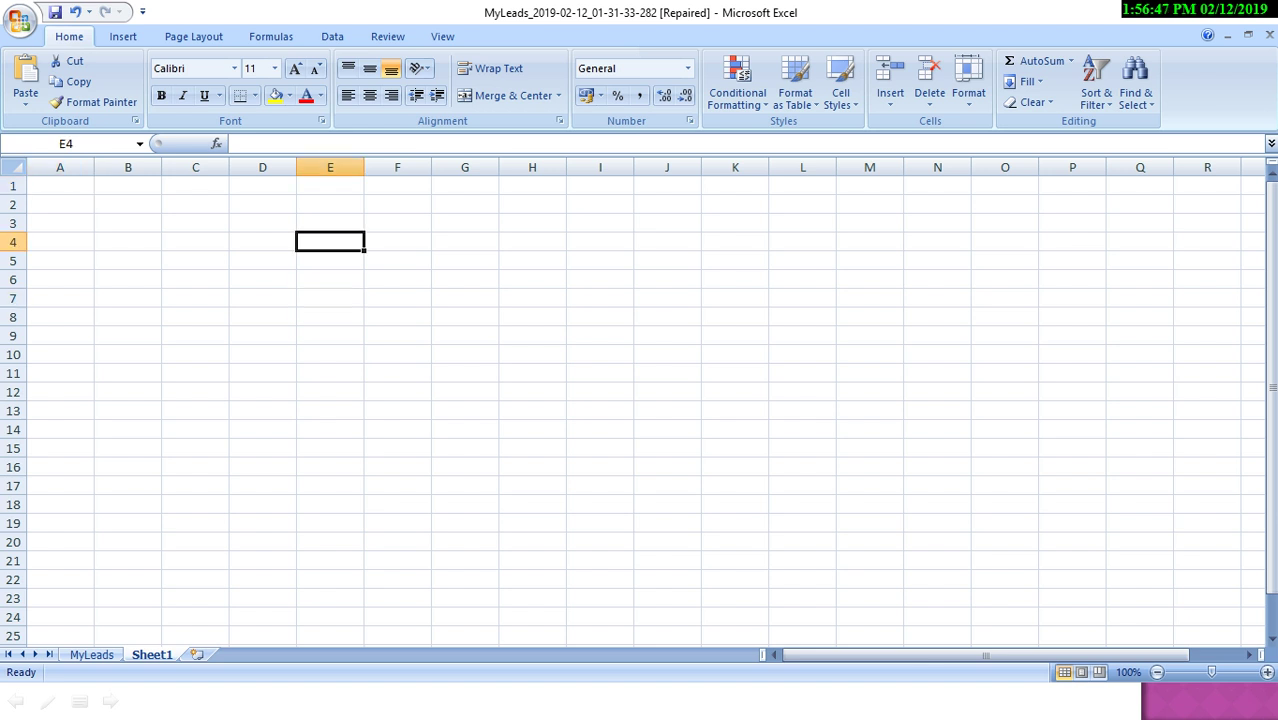
type("Nifty 50")
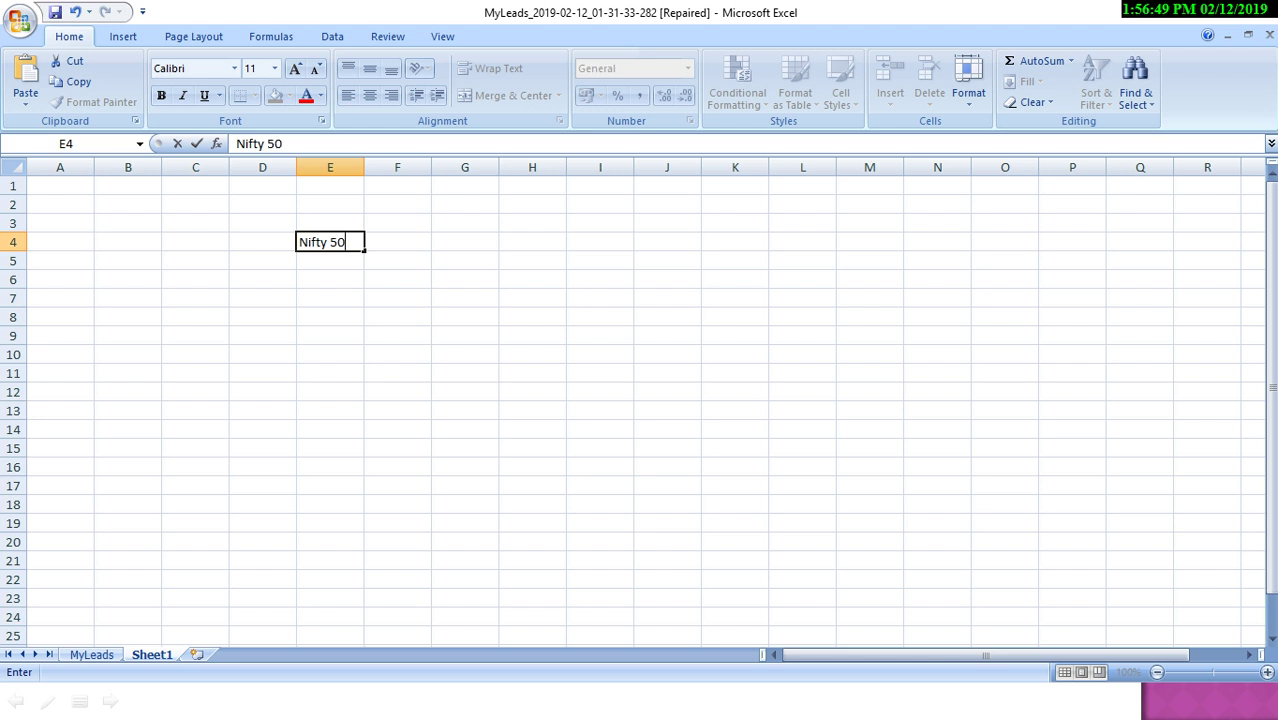
key("Tab")
type("10900")
key("ctrl+Return")
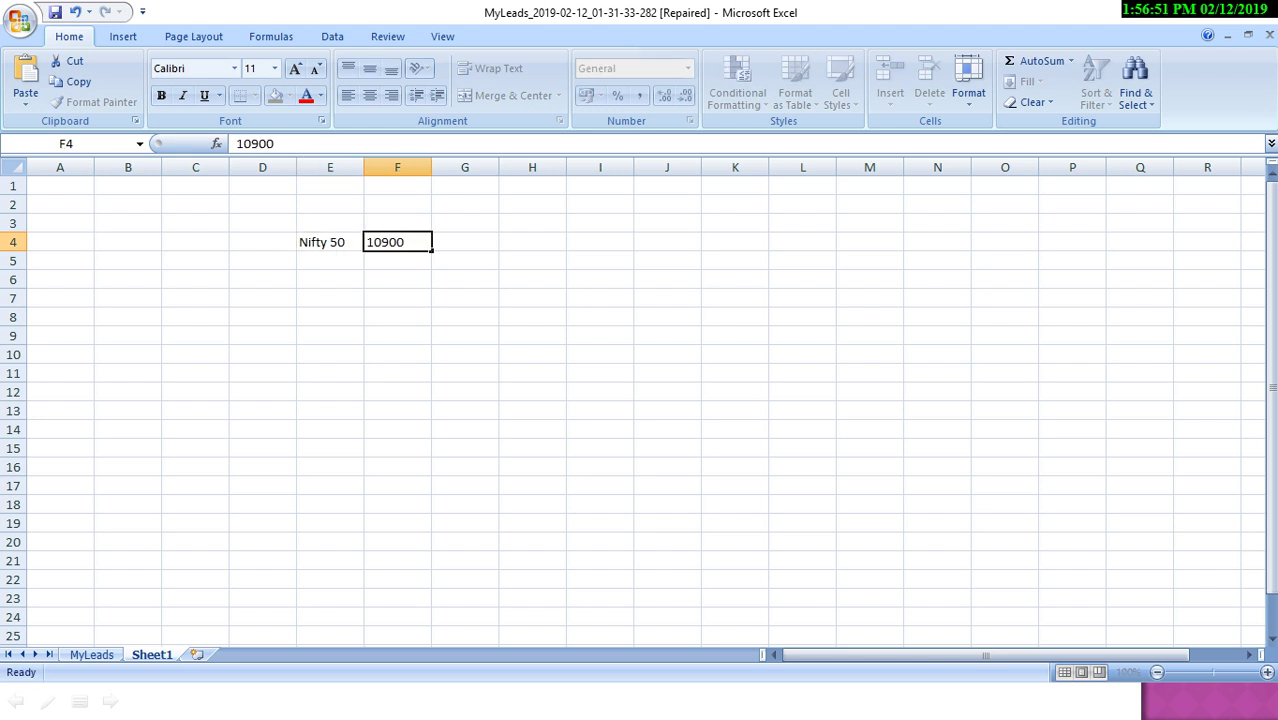
key("Tab")
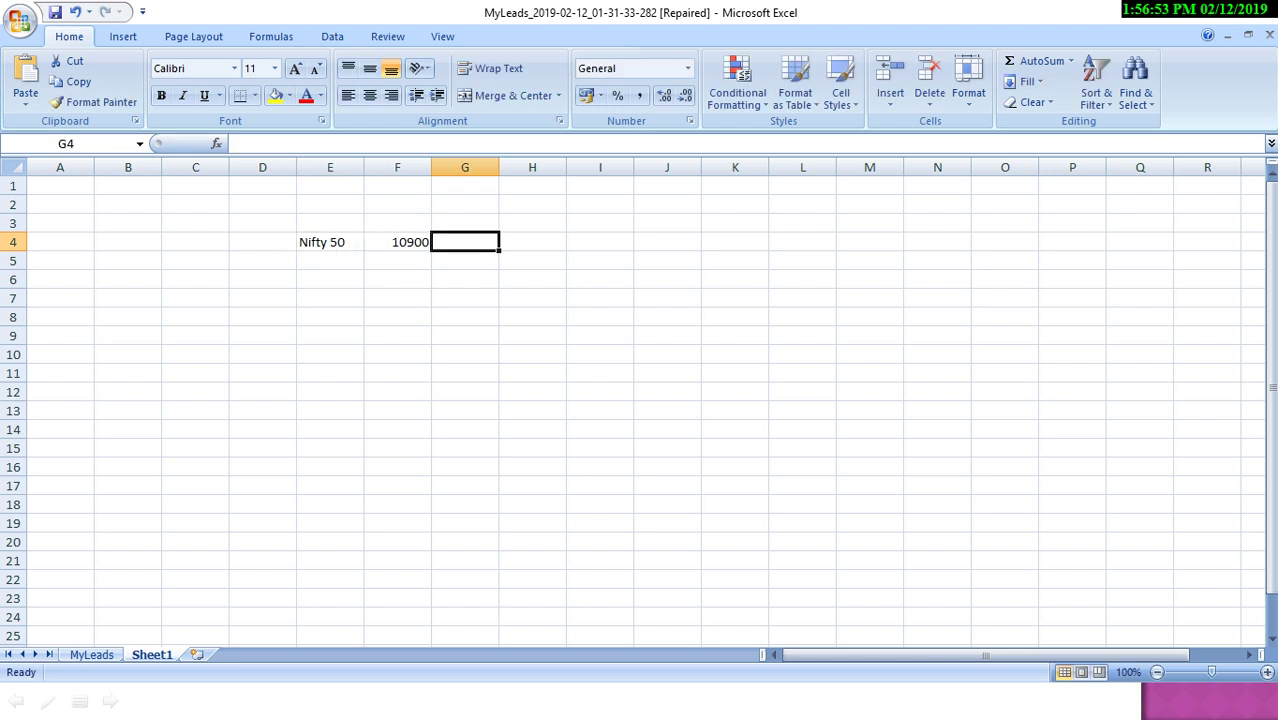
Enter the strike price 10800 in cell F6, two rows under the Nifty 50 value
key("Right")
key("Left")
key("Down")
key("Left")
key("Down")
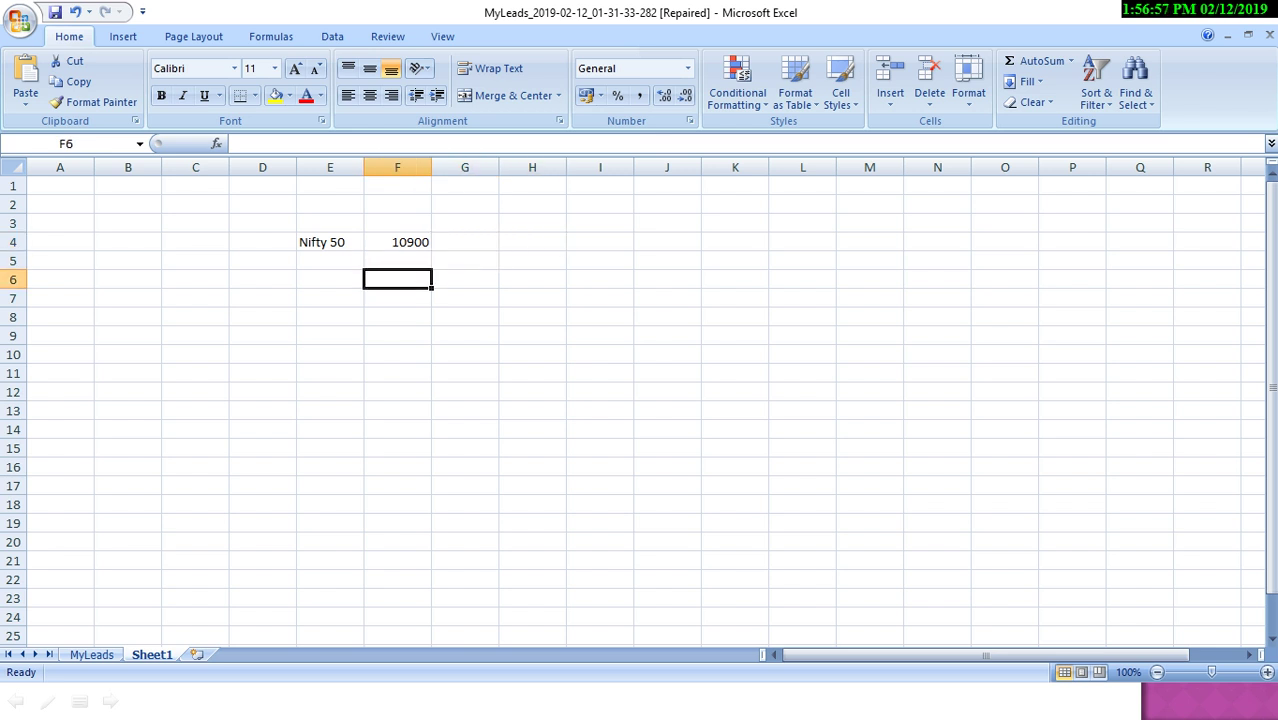
type("10800")
key("Right")
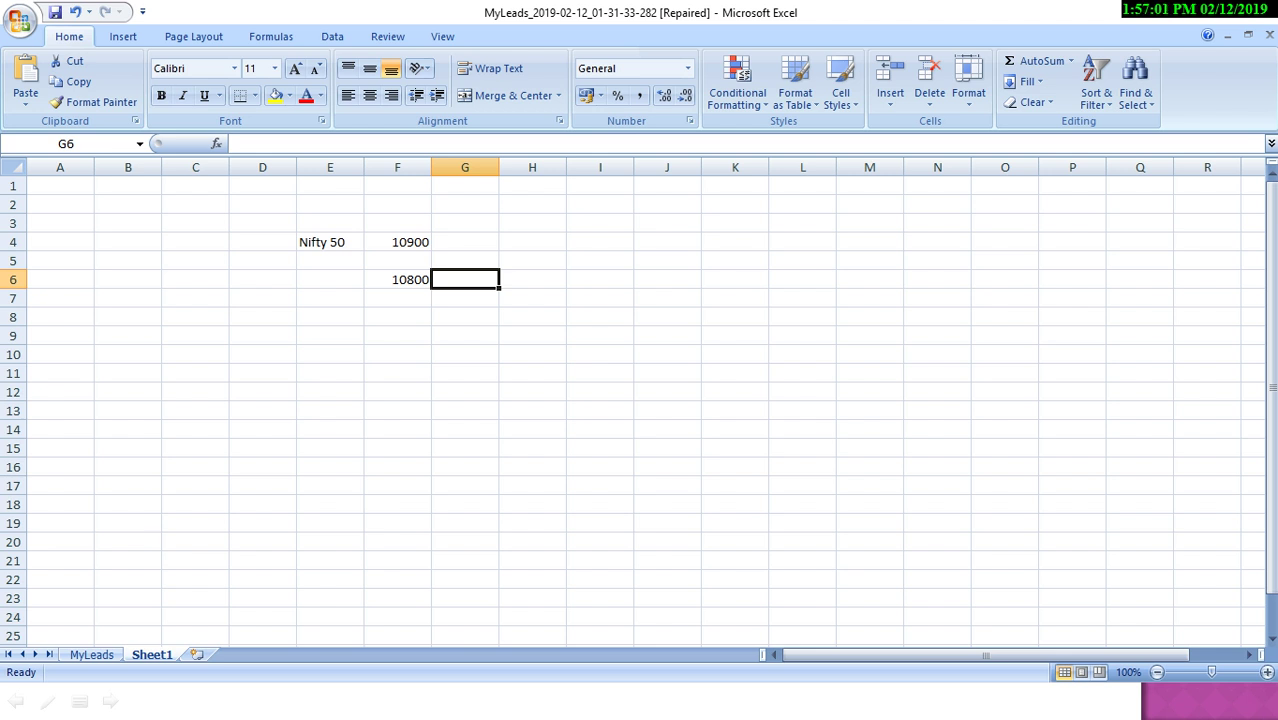
Enter the date 8.2.2019 in cell E6, beside the strike price
key("Left")
key("Left")
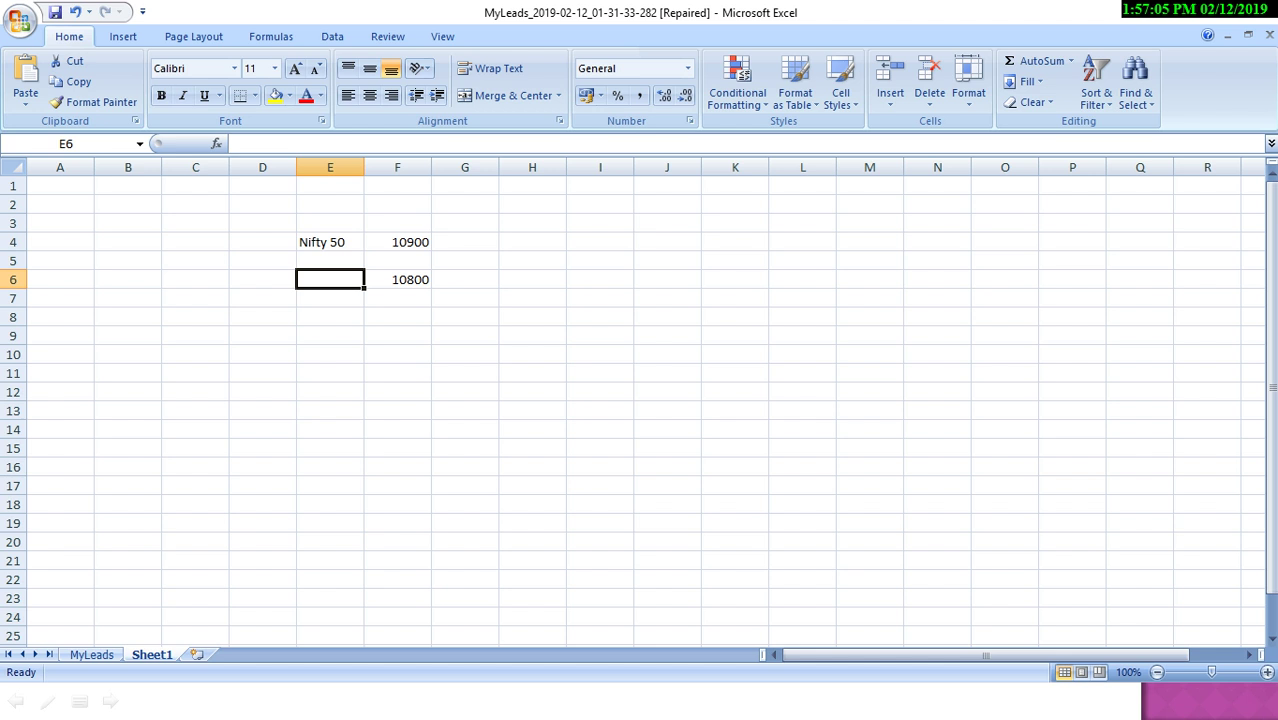
type("8")
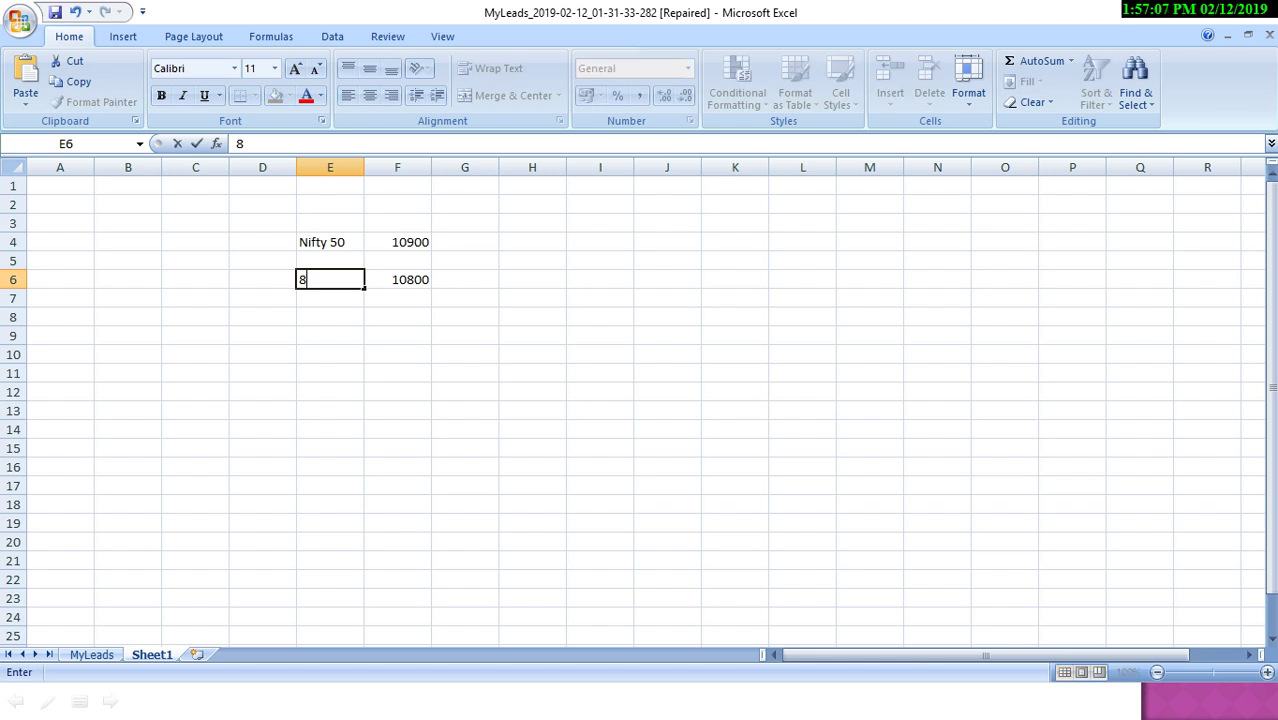
type(".232018")
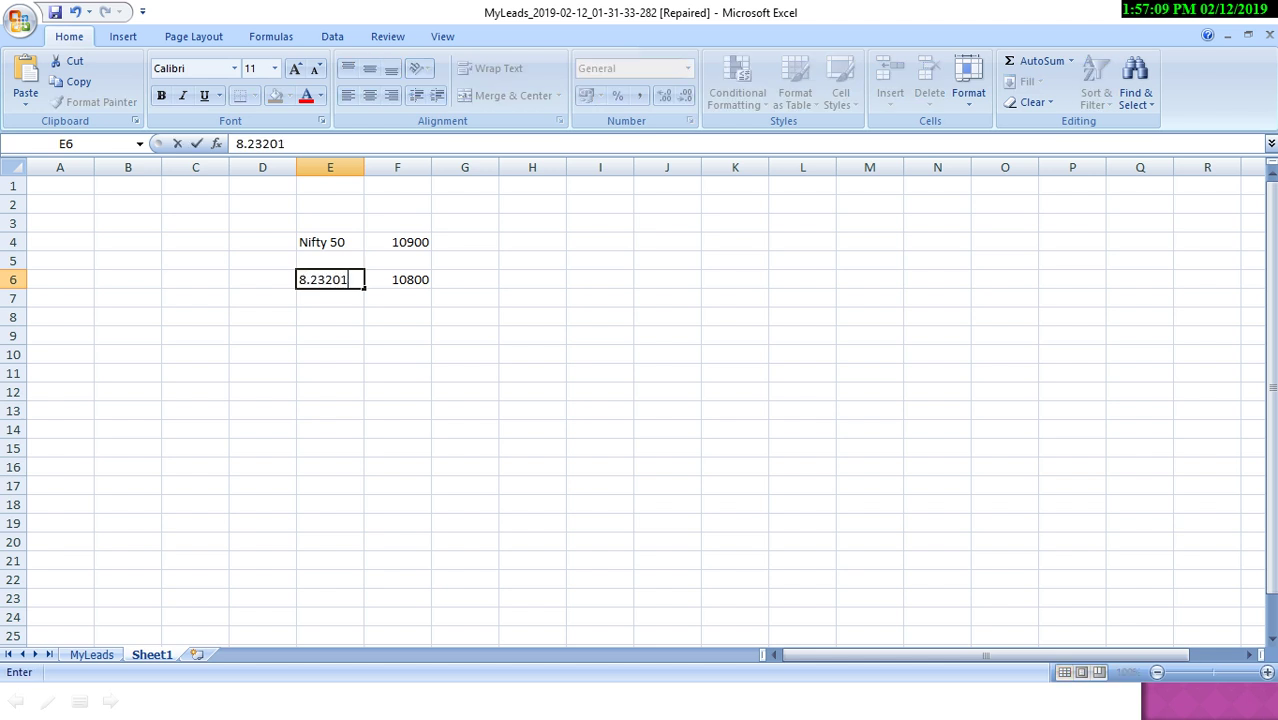
key("BackSpace")
key("BackSpace")
key("BackSpace")
key("BackSpace")
key("BackSpace")
type(".2019")
key("Tab")
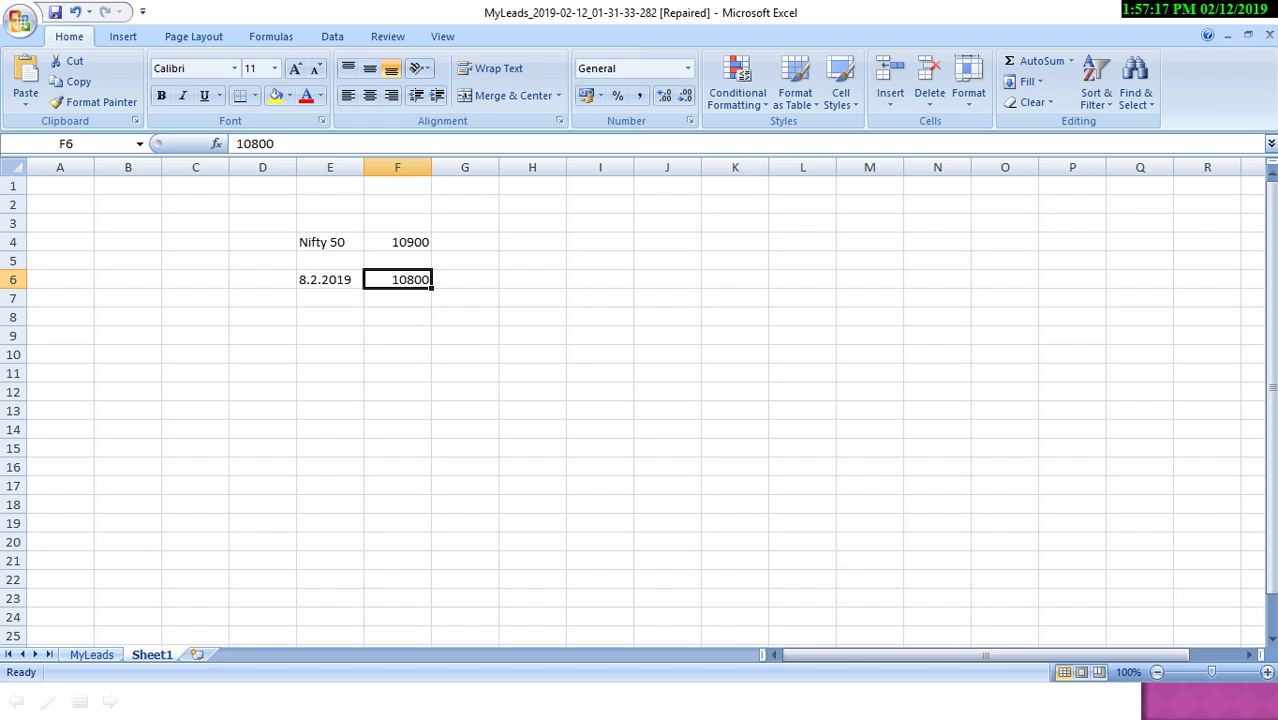
Enter the date 12.02.2019 in cell H6
key("Right")
key("Right")
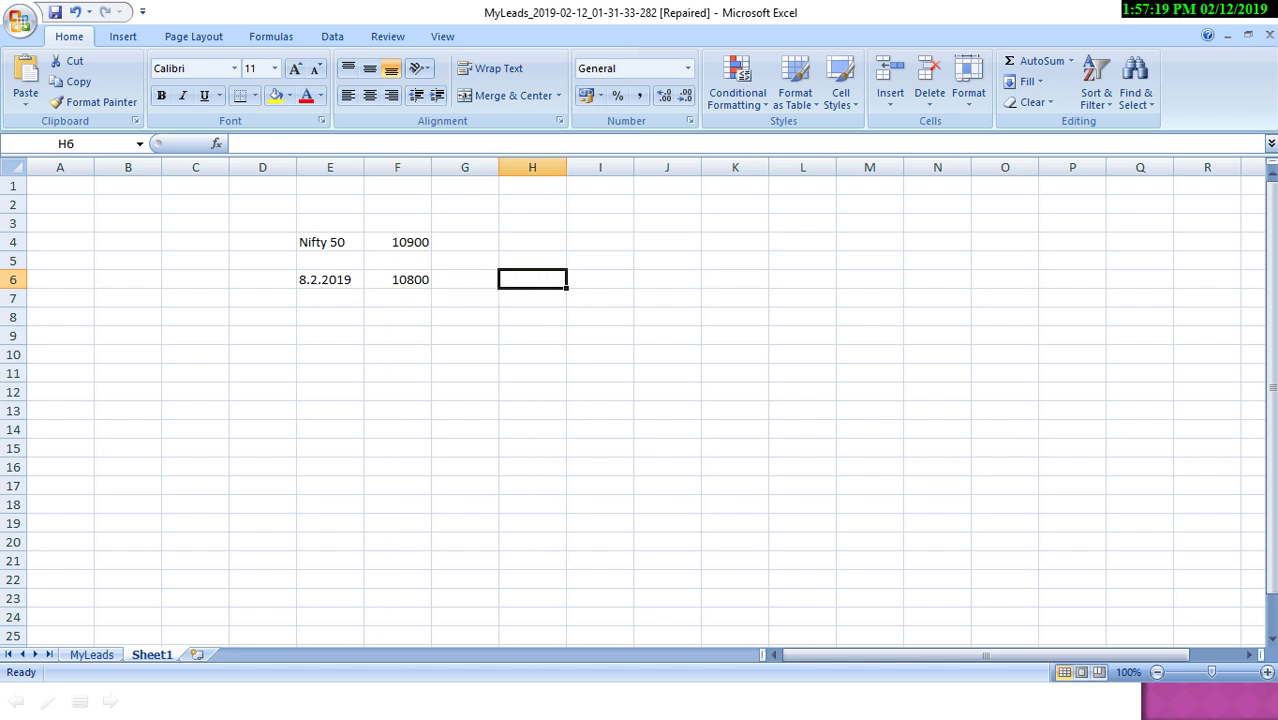
type("12.02.201")
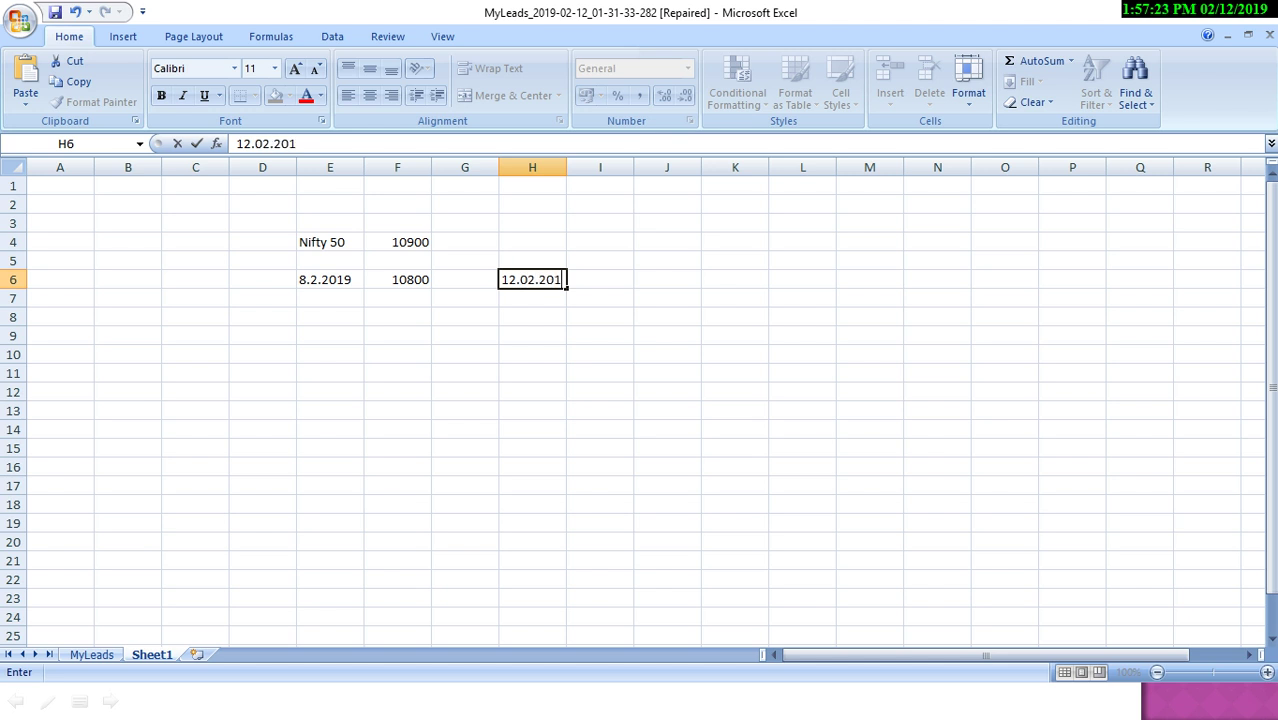
type("9")
key("Return")
Enter 5 in cell G6, between the strike price and the second date
key("Left")
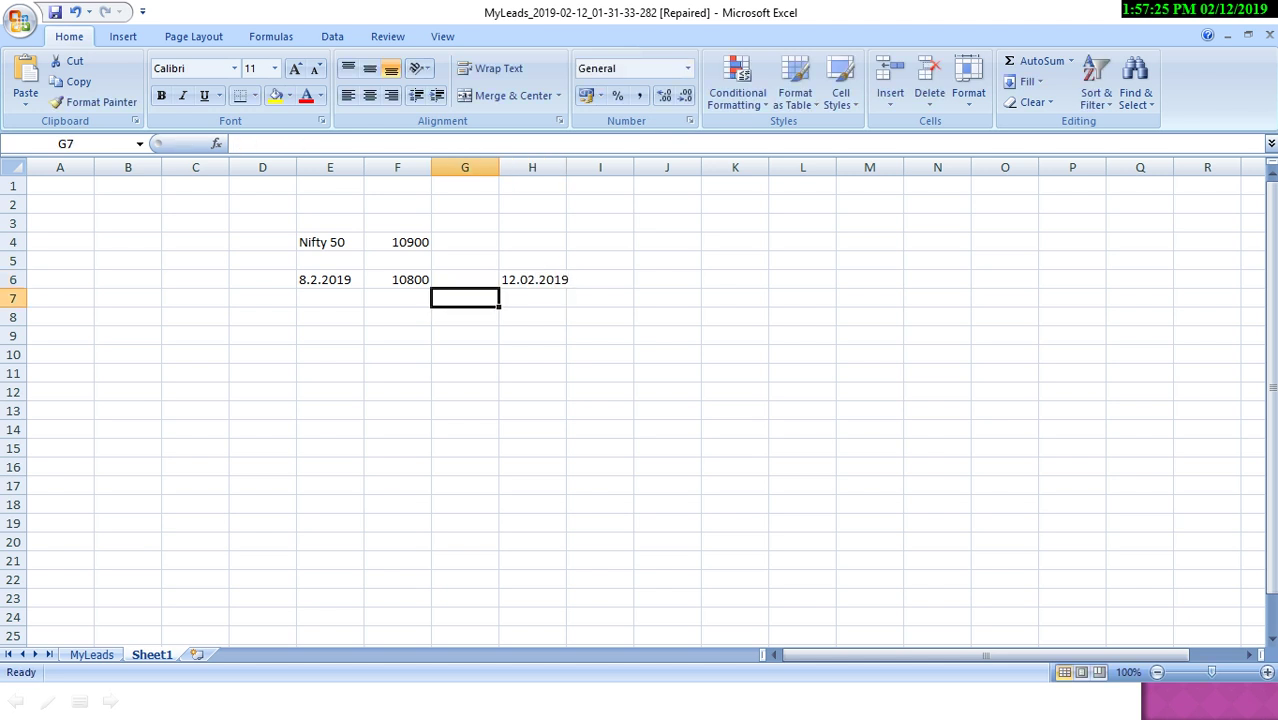
key("Left")
key("Right")
left_click(465, 279)
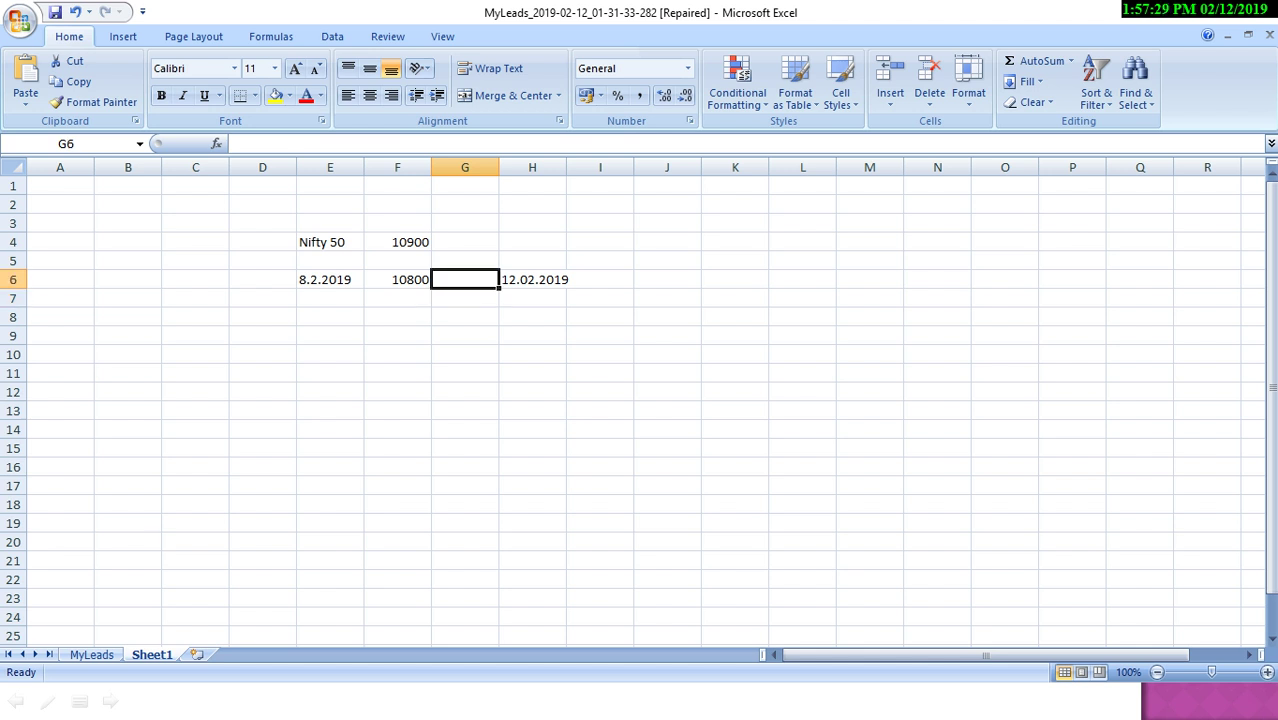
type("5")
key("Right")
Re-enter 10900 as the Nifty 50 value in cell F4
key("Left")
key("Left")
key("Up")
key("Up")
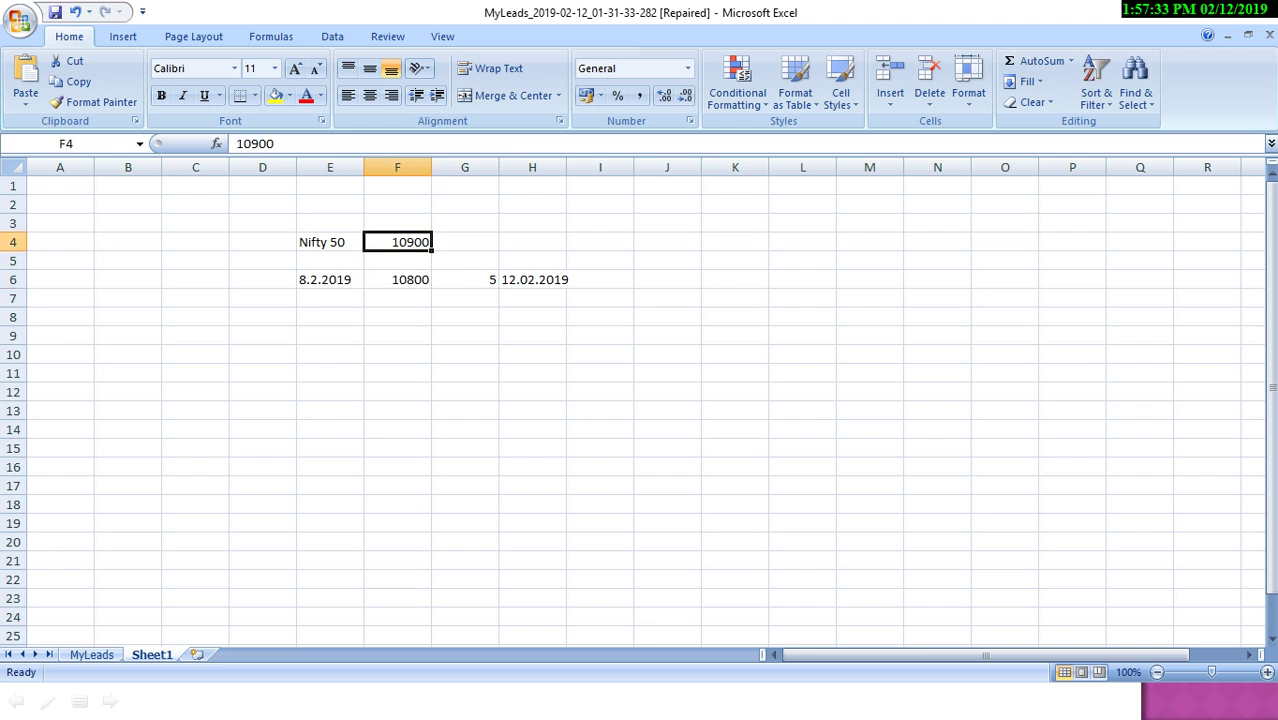
type("10900")
key("Tab")
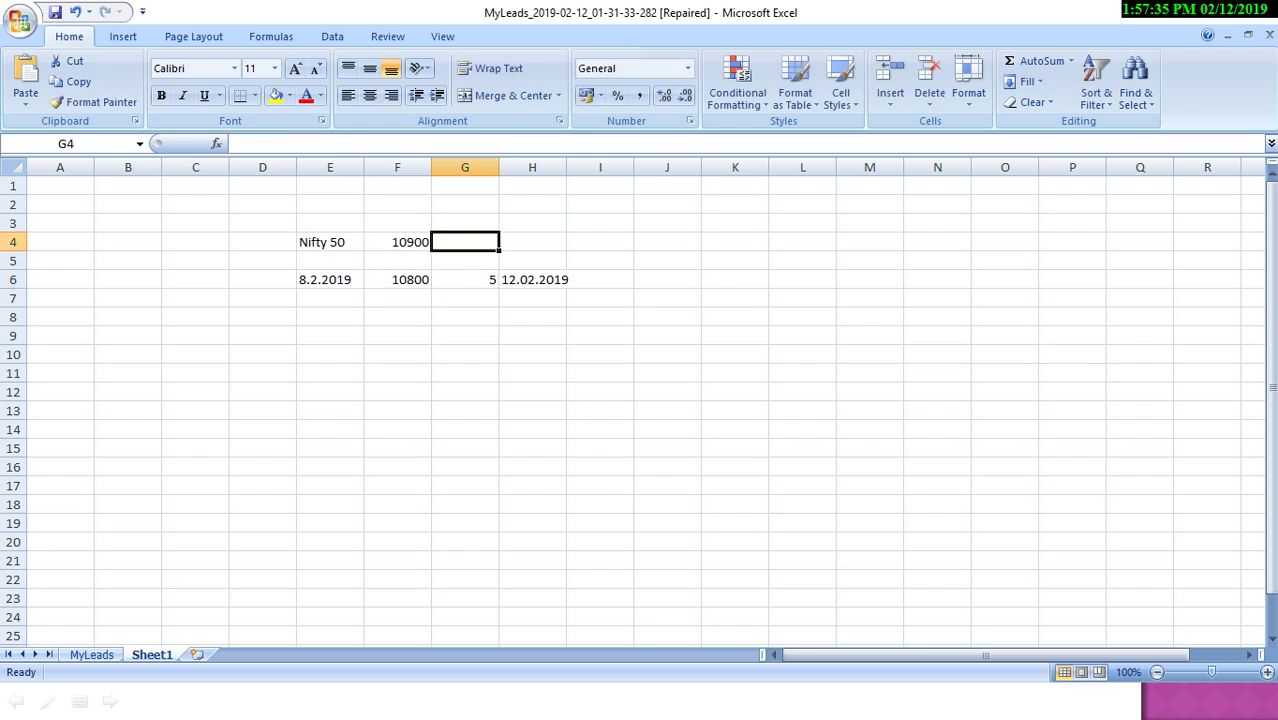
Set cell G6 to 10 and enter 75 in cell I6, after the second date
key("Return")
key("Down")
key("Down")
key("Up")
key("Right")
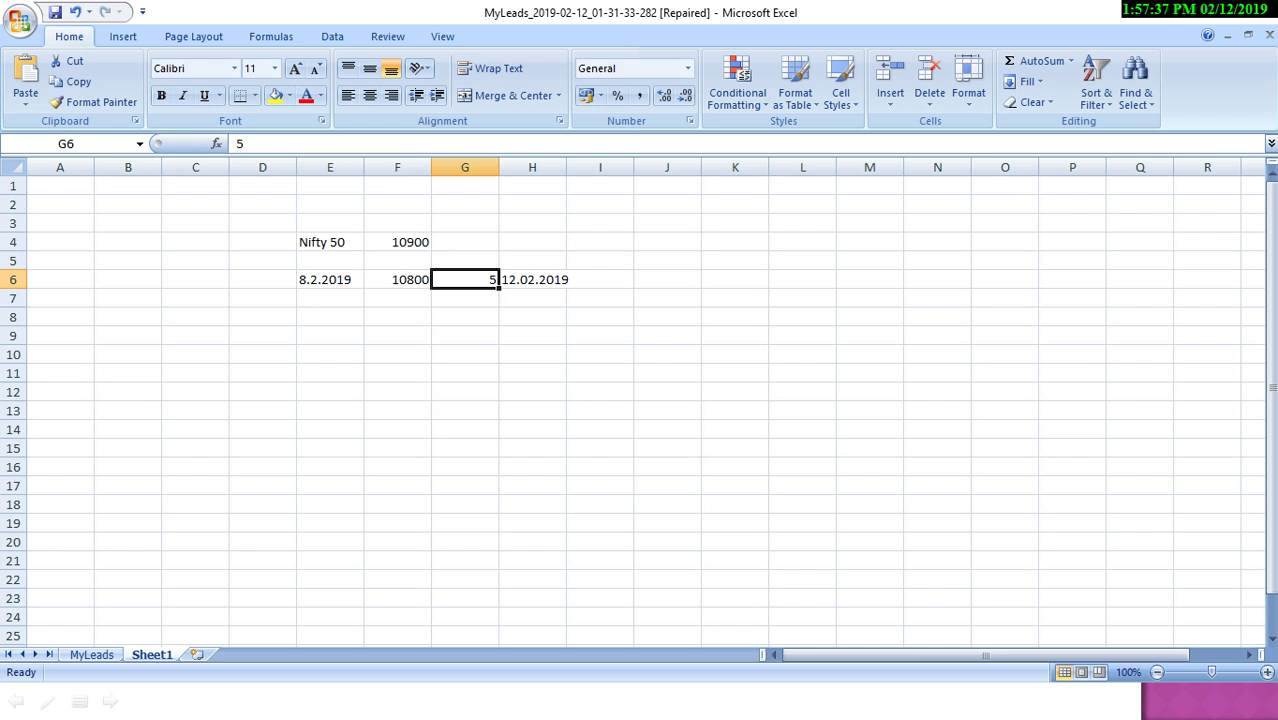
type("10")
key("Tab")
key("Tab")
type("75")
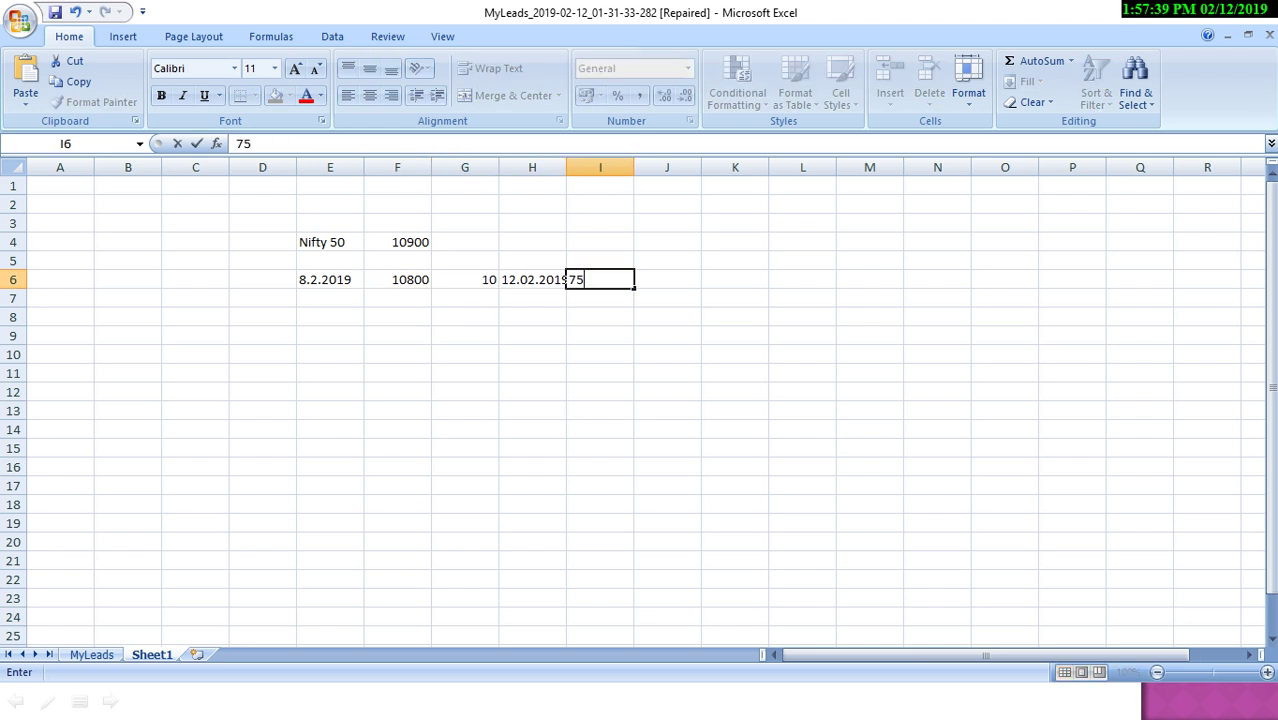
Enter the formula =F6*G6 in cell J6 to multiply the strike price by the value in G6
key("Tab")
type("=")
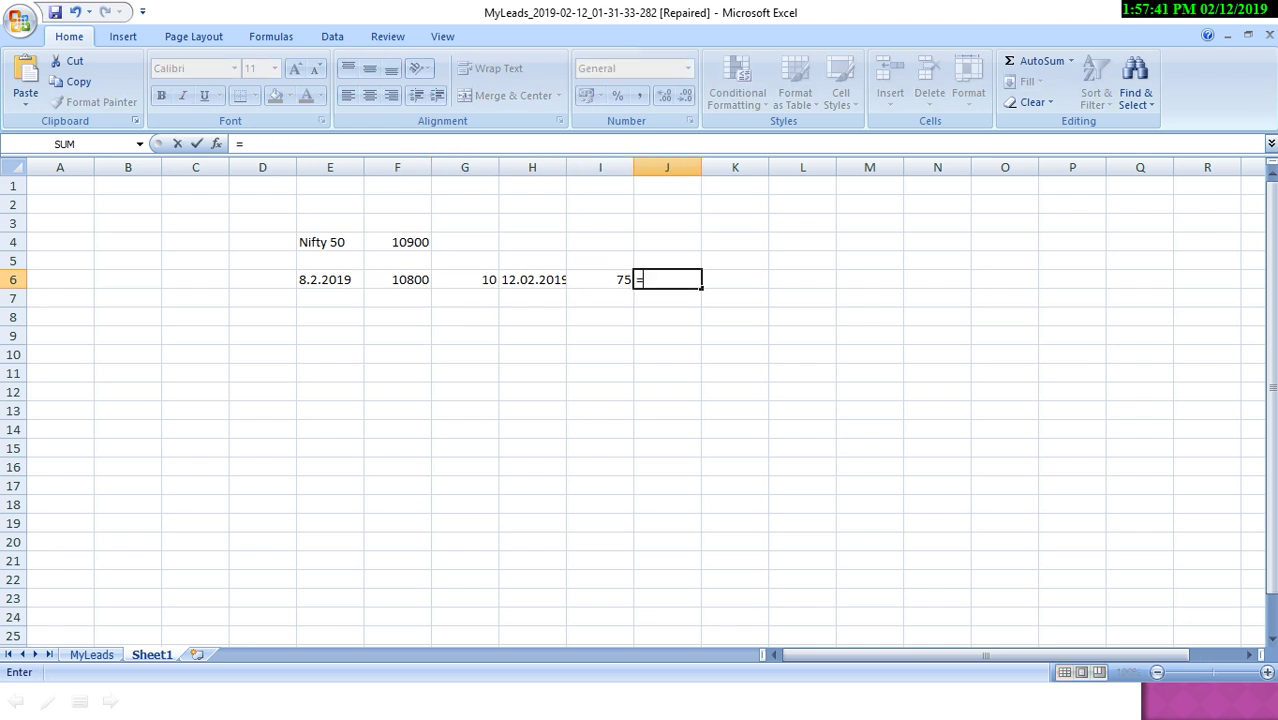
key("Left")
key("Left")
key("Left")
key("Left")
key("Left")
key("Right")
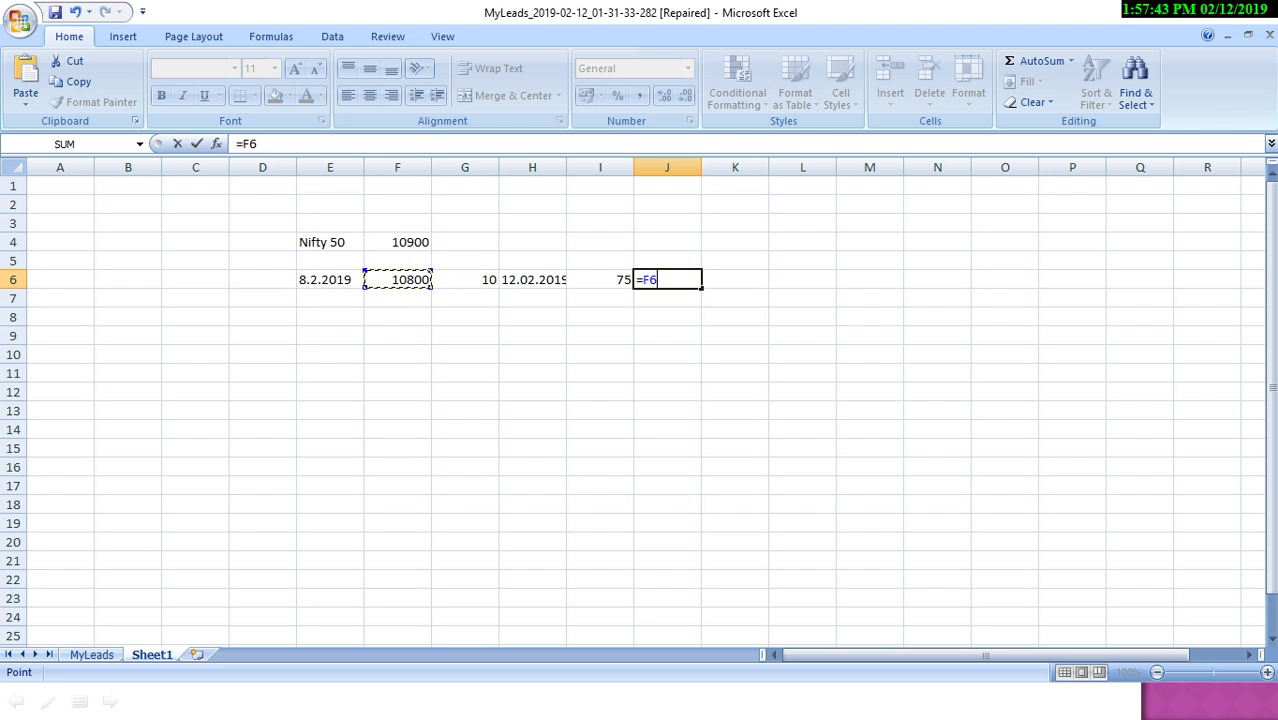
type("*")
key("Left")
key("Left")
key("Left")
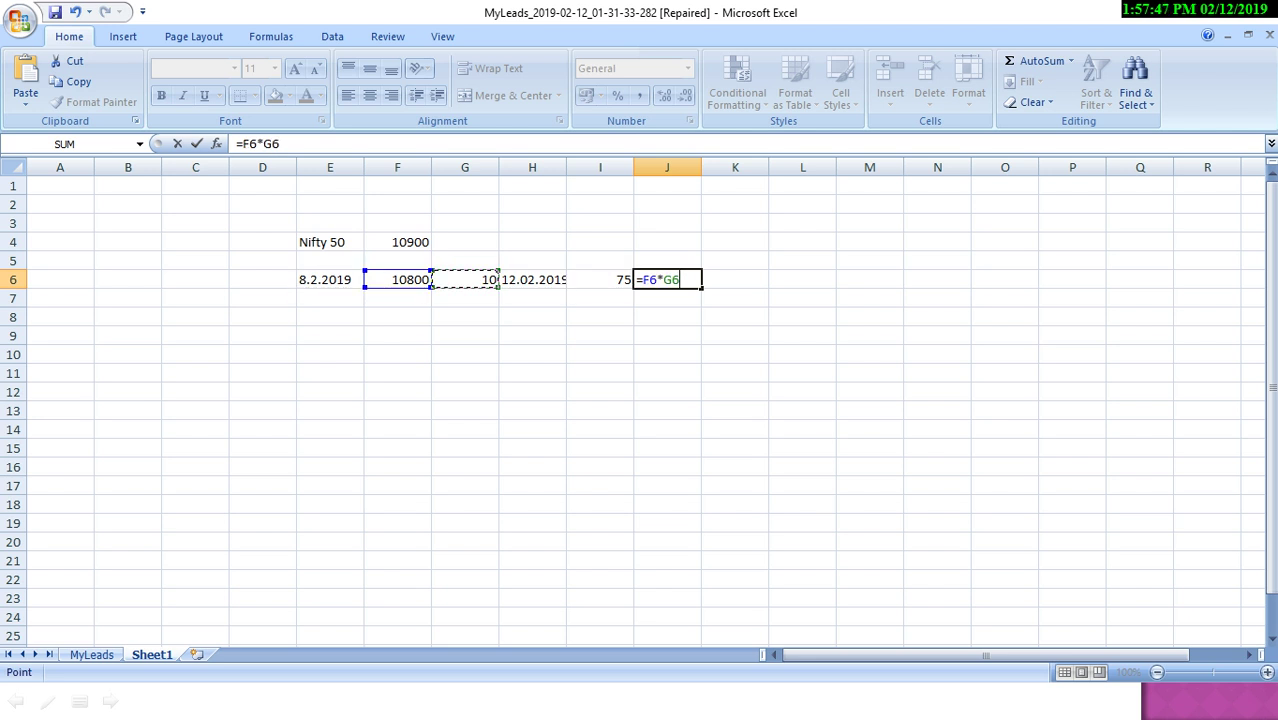
key("Return")
Set the value in cell G6 to 5
key("Up")
key("Left")
key("Left")
key("Left")
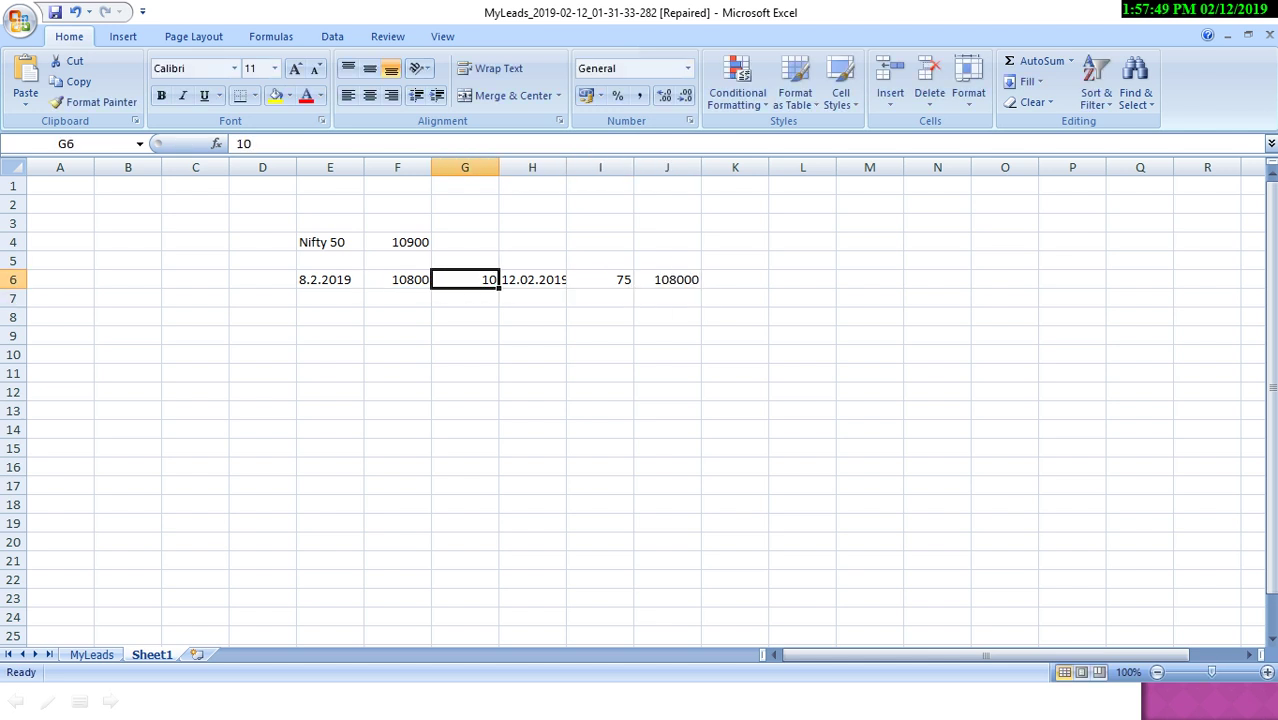
type("5")
key("Right")
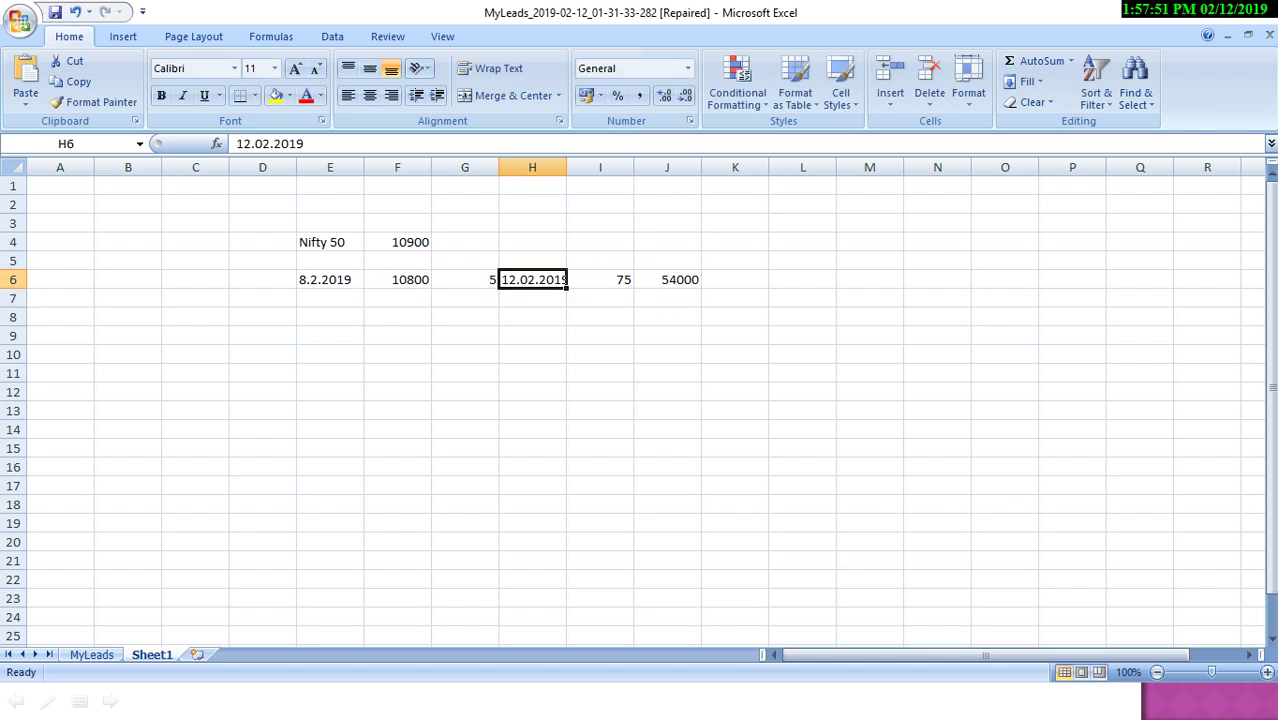
Replace the formula in cell J6 with =I6*G6
key("Right")
key("Right")
type("=")
key("Left")
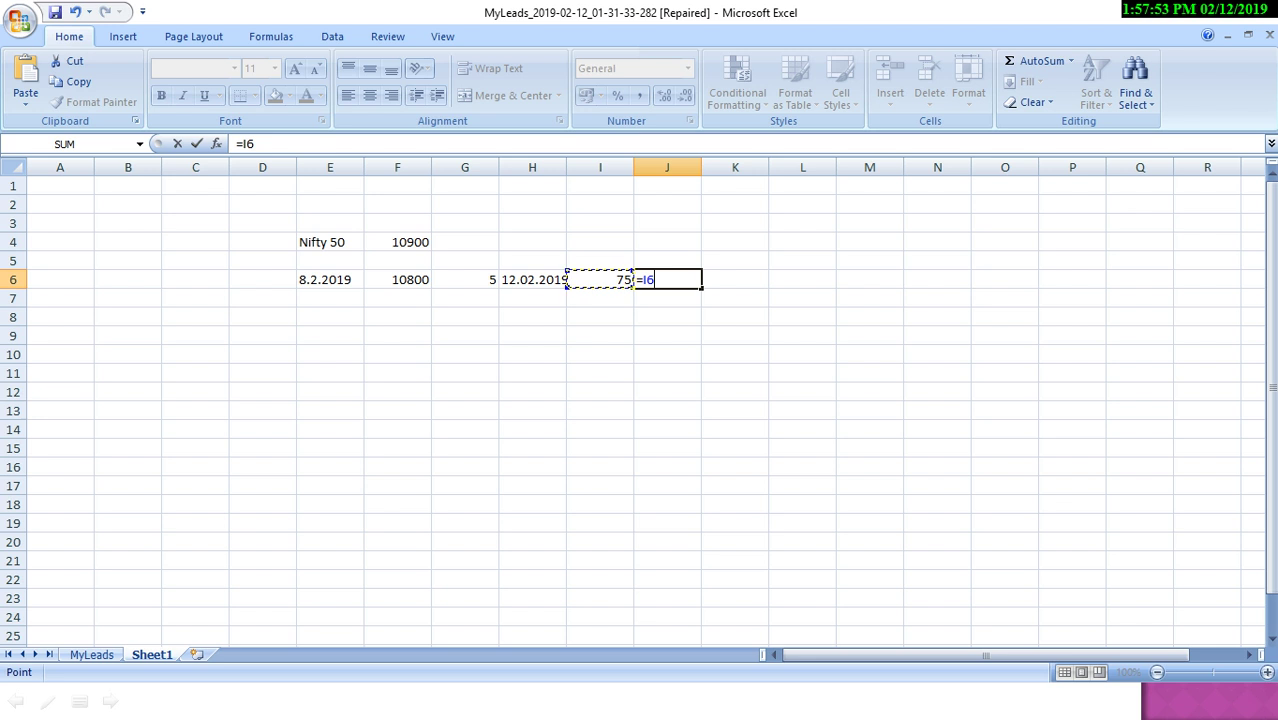
type("*")
key("Left")
key("Left")
key("Left")
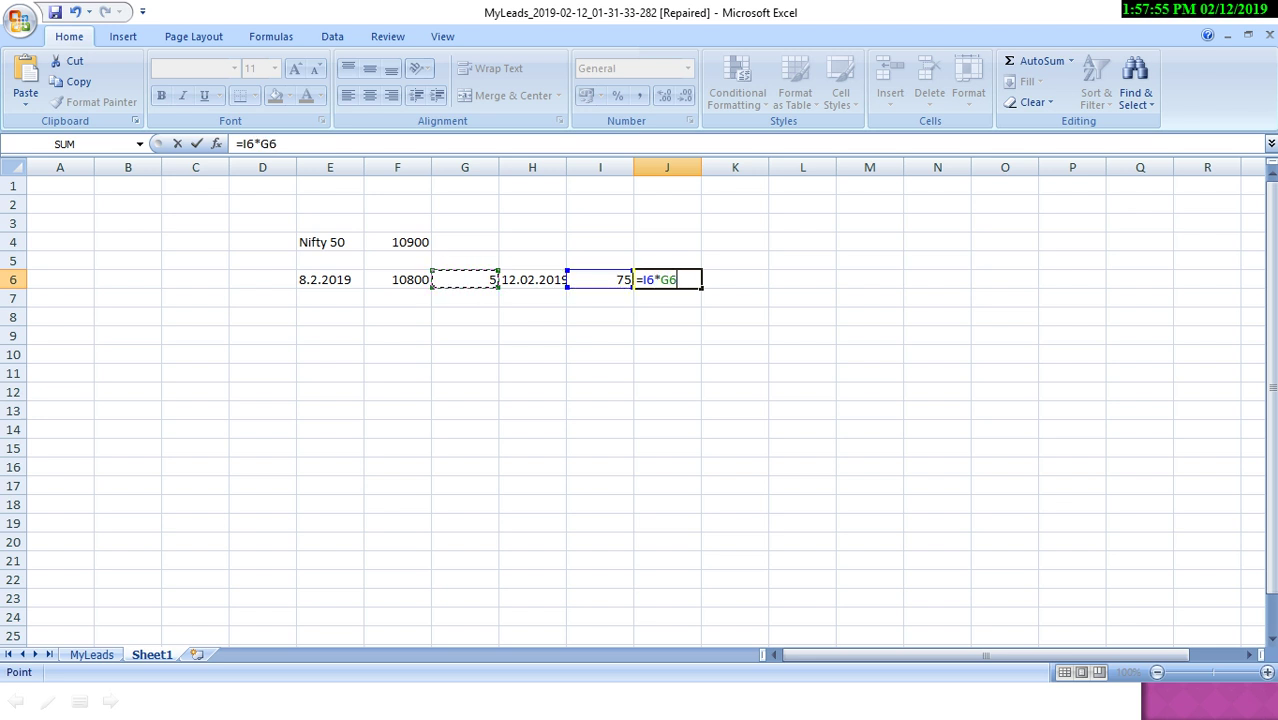
key("Return")
Examine the trade row's date, premium and strike price cells and the Nifty 50 level in F4
key("Up")
key("Left")
key("Left")
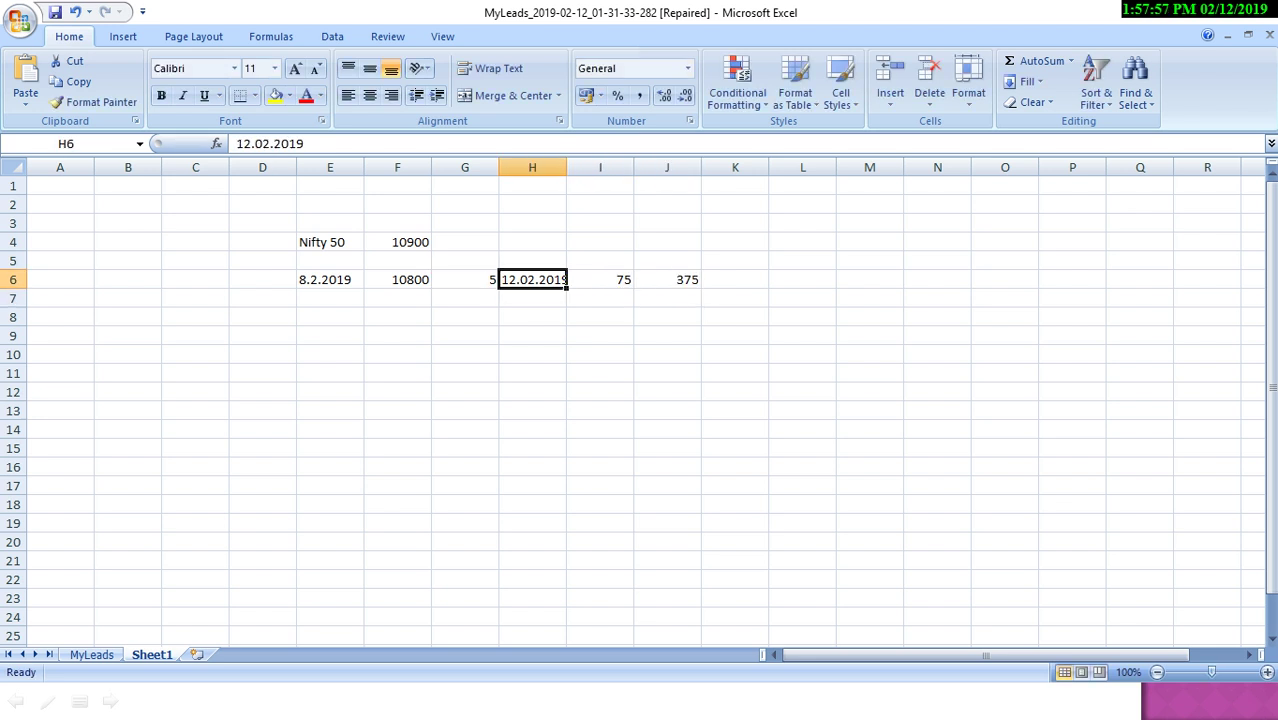
key("Down")
key("Left")
key("Up")
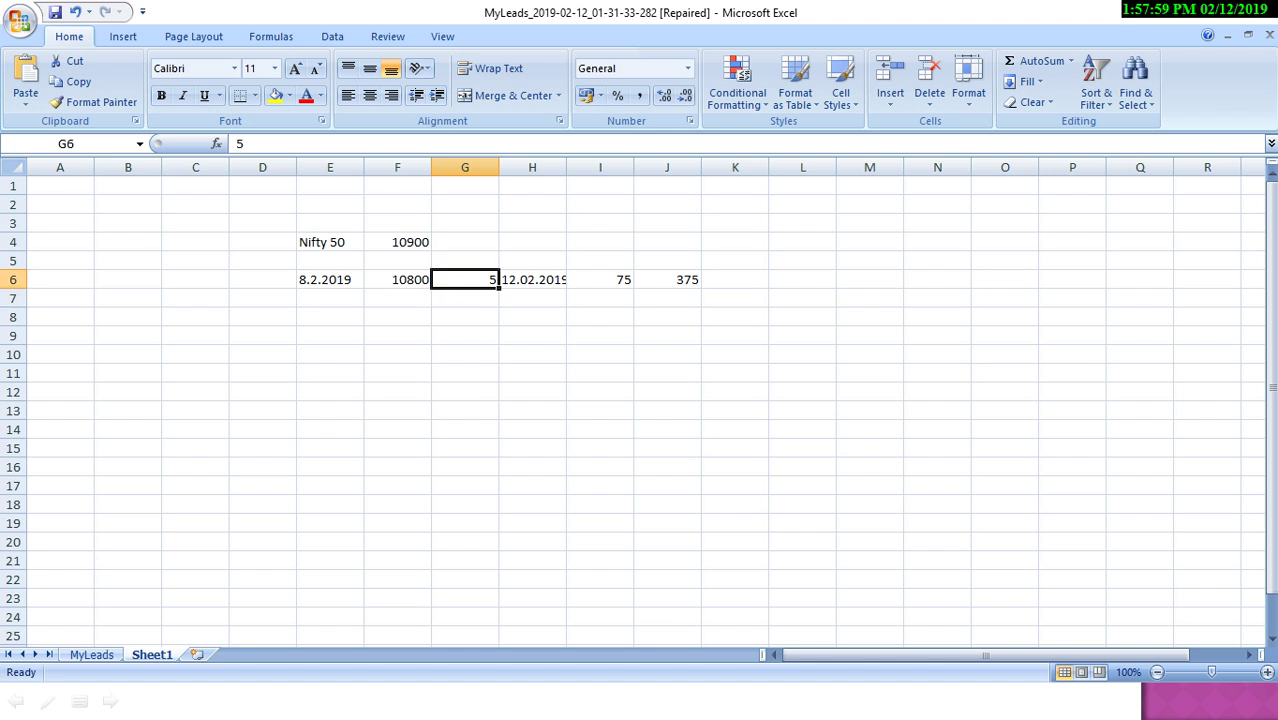
key("Up")
key("Left")
key("Up")
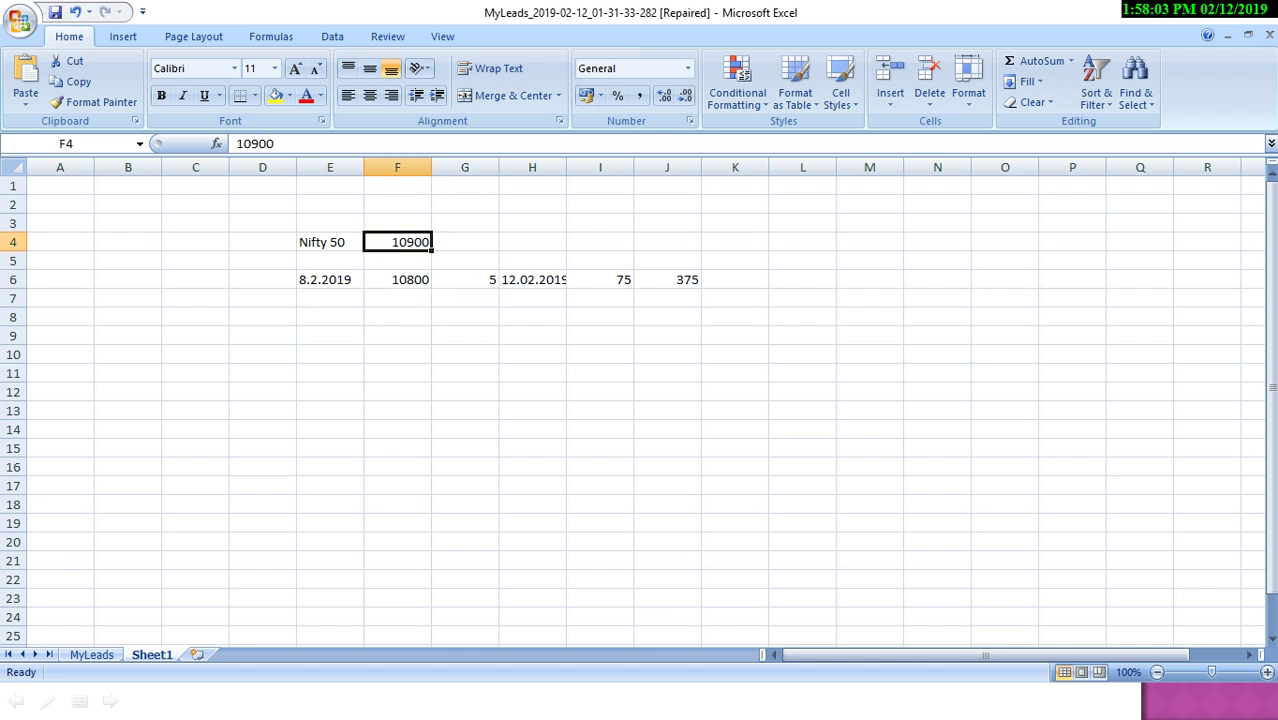
Set the premium in cell G6 to 15
key("Down")
key("Down")
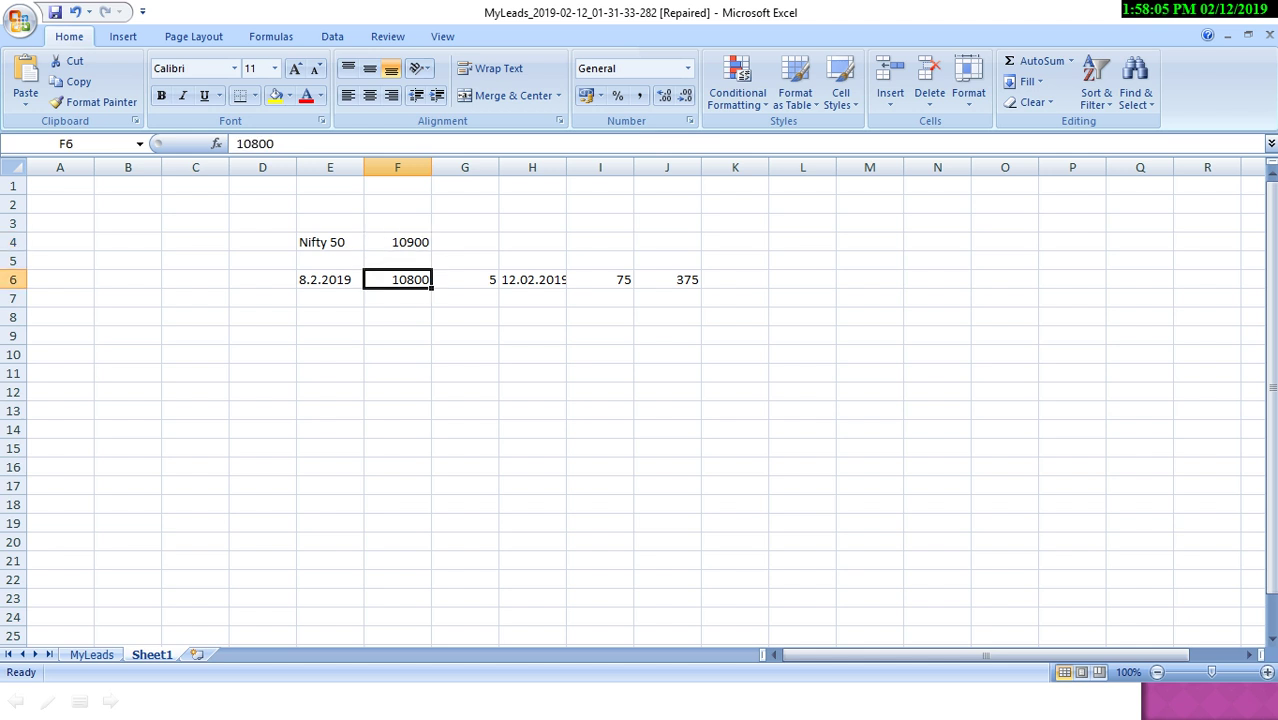
key("Right")
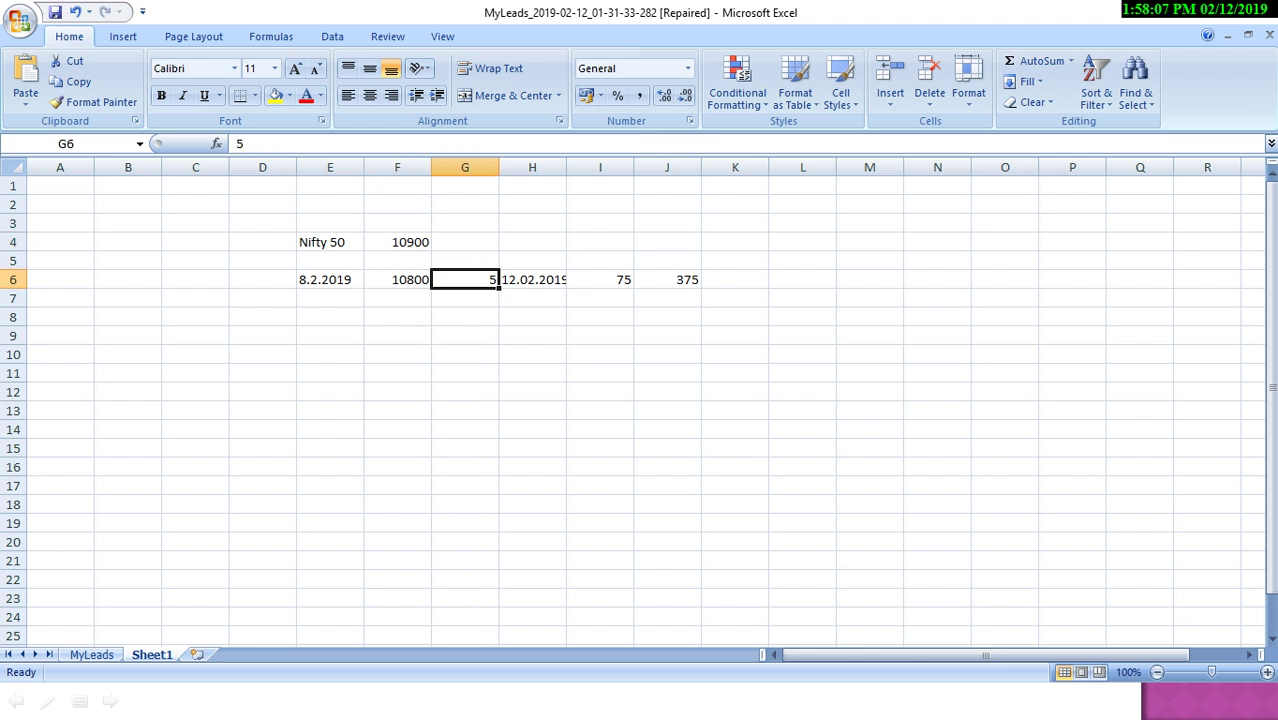
type("15")
key("Right")
key("Right")
key("Right")
key("Right")
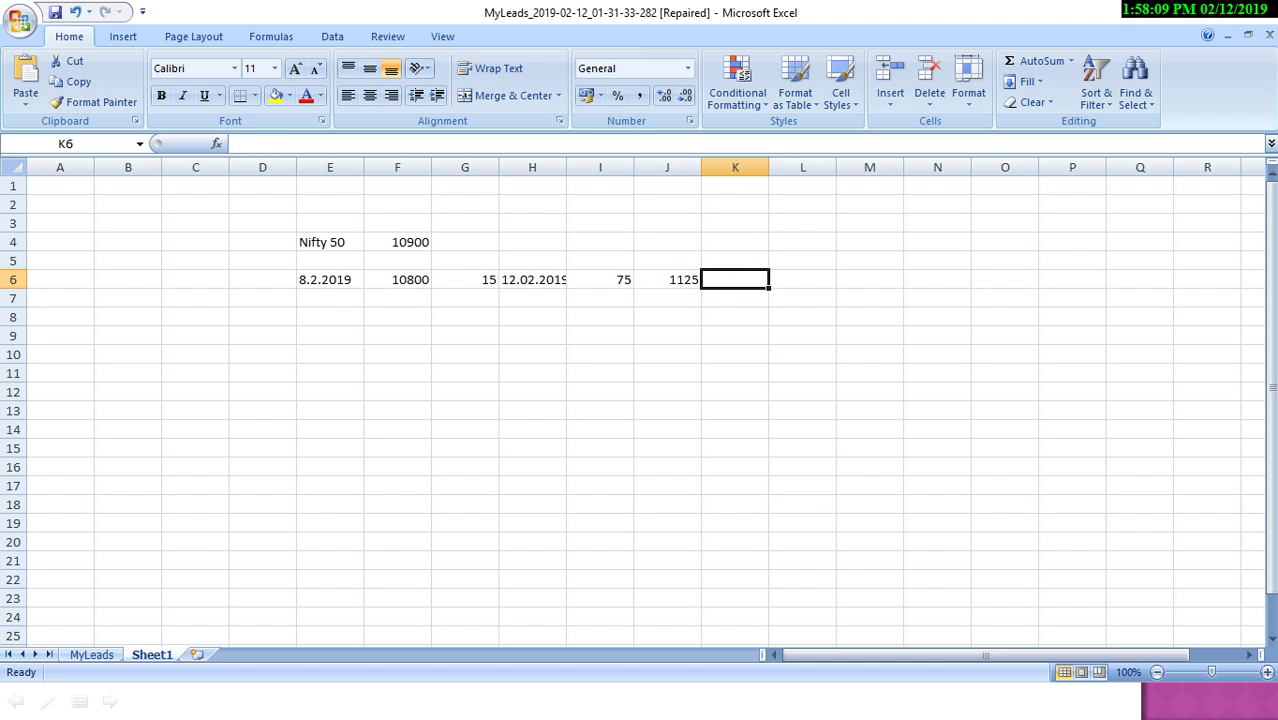
Enter the formula =J6-375 in cell K6 to subtract the original lot cost from the new value
type("=")
key("Left")
type("-")
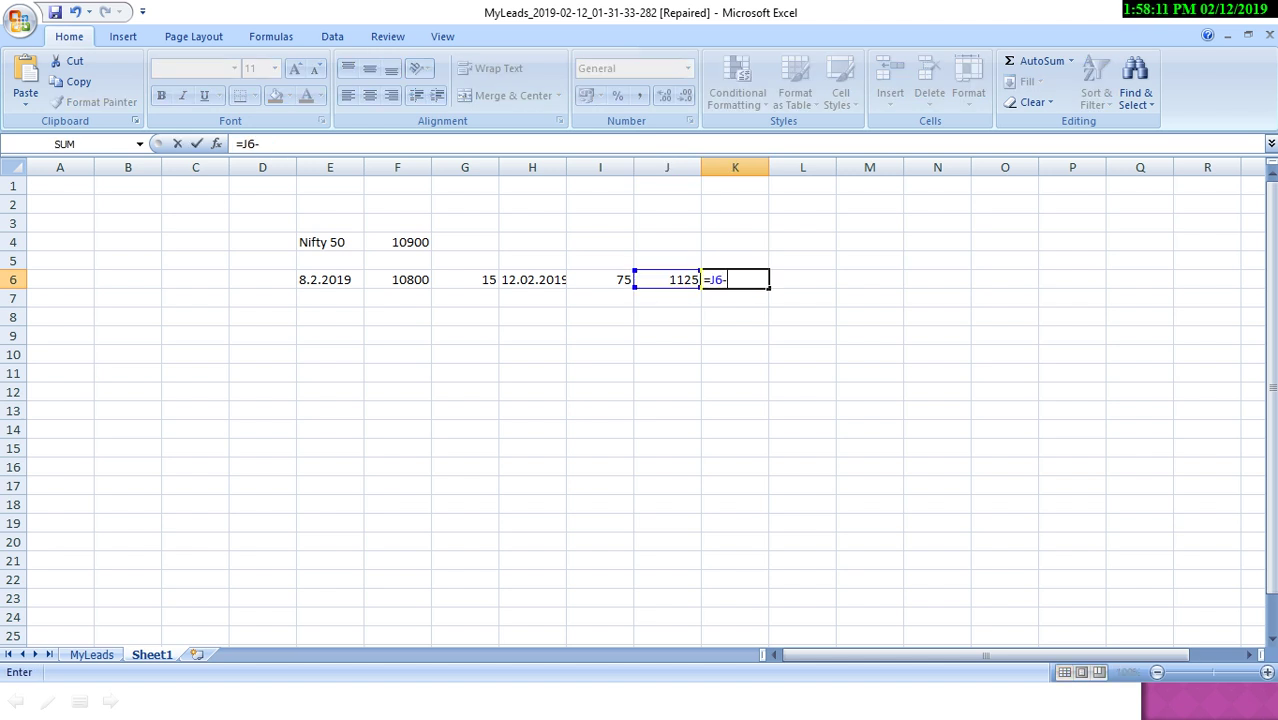
type("375")
key("Return")
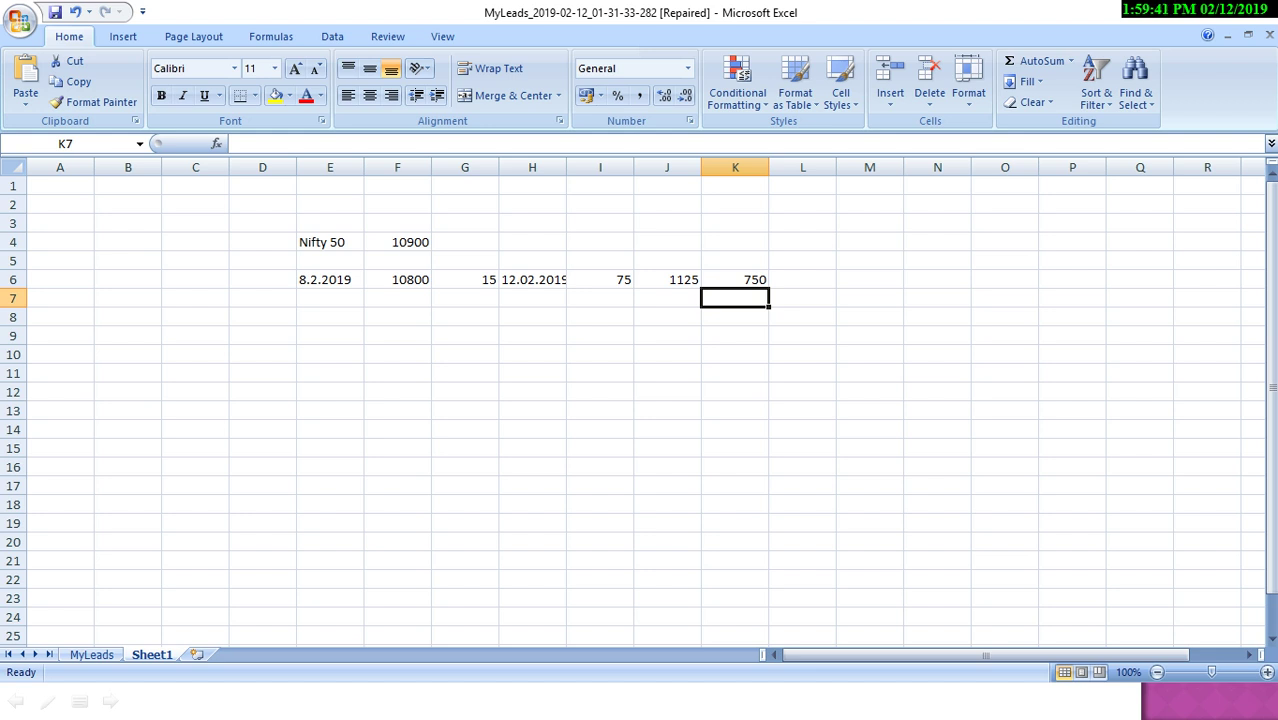
Switch to the running PowerPoint slide show and advance past the long put definition to the contact details slide
key("alt+Tab")
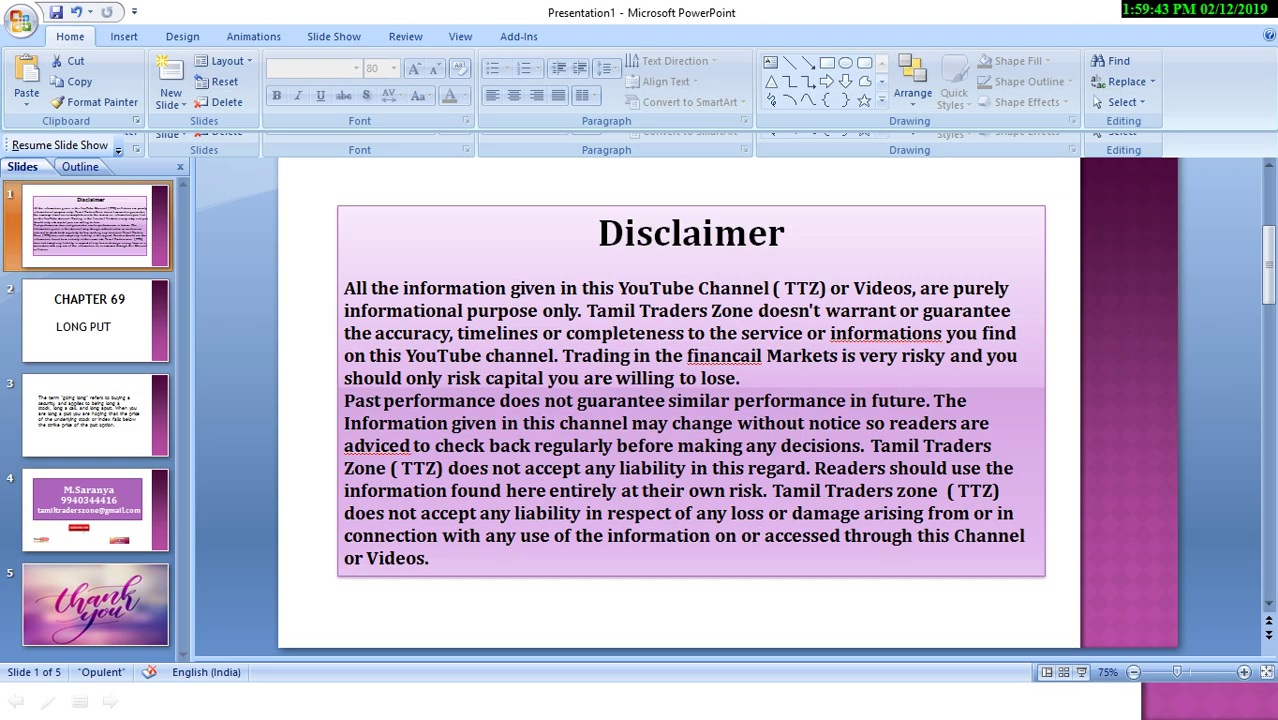
key("alt+Tab")
key("Tab")
key("Tab")
key("Tab")
key("shift+Tab")
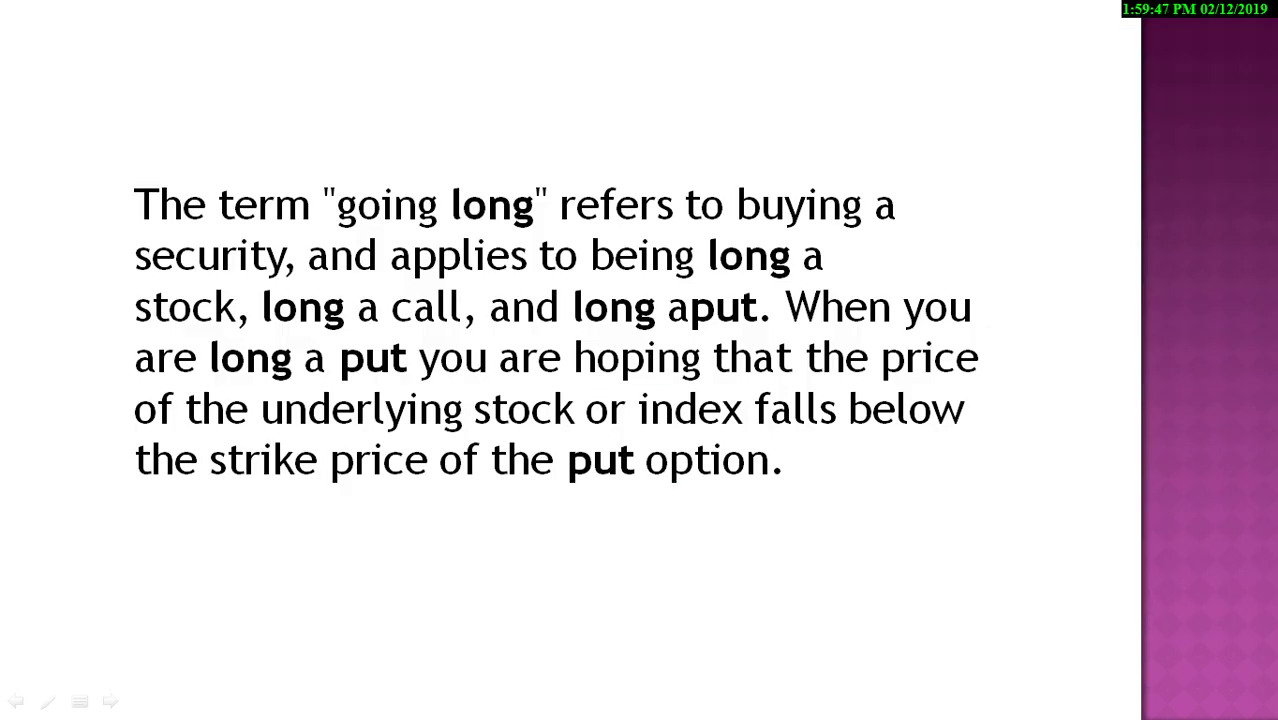
key("Right")
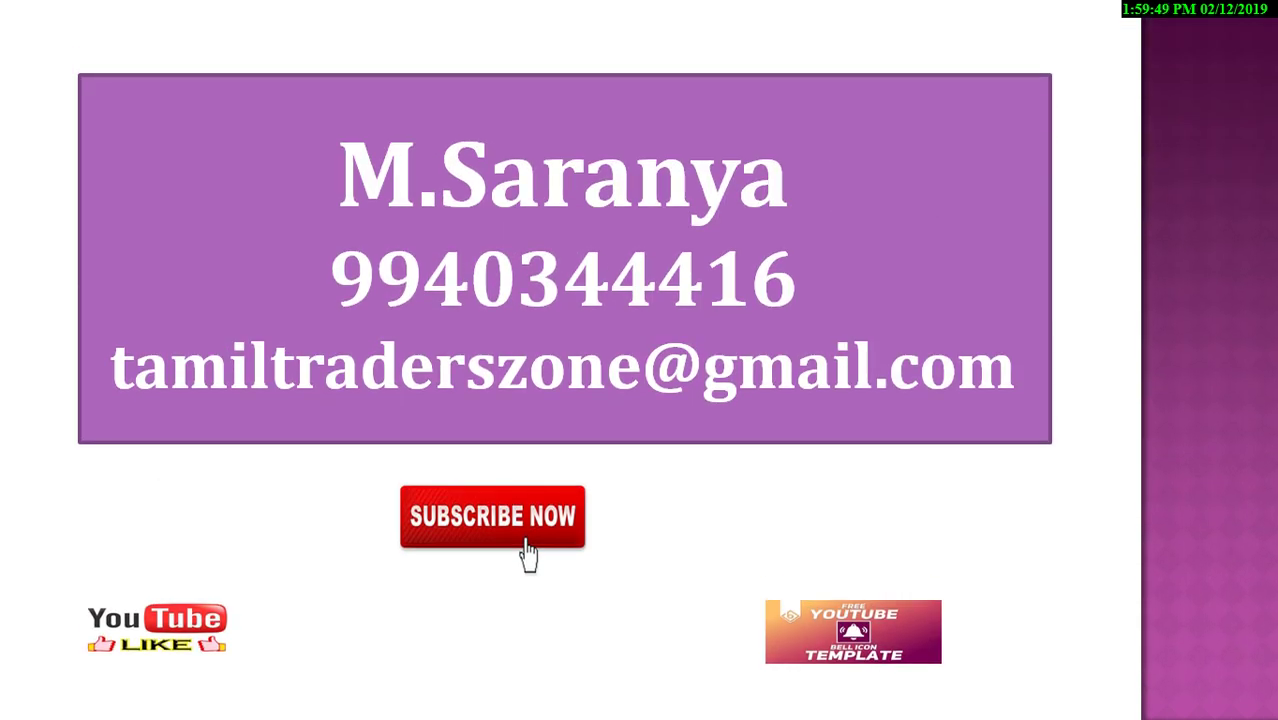